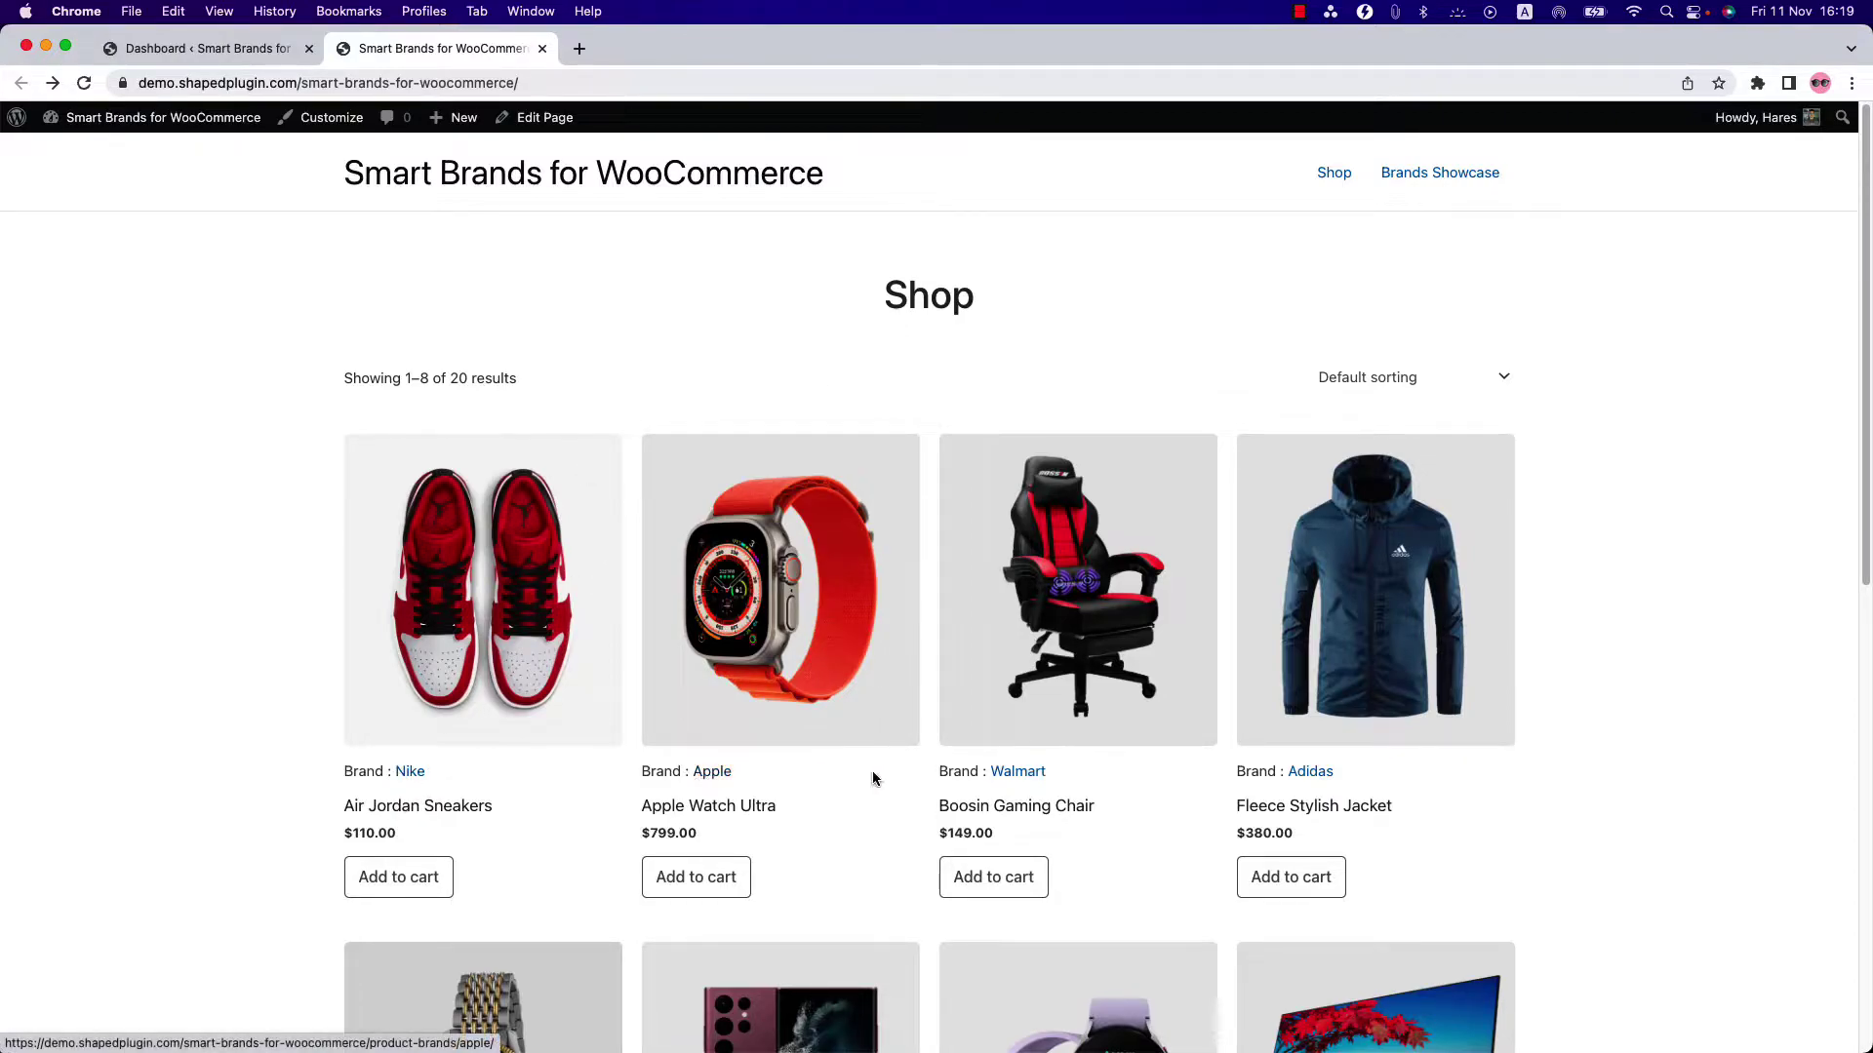
scroll(752, 866, "down", 10)
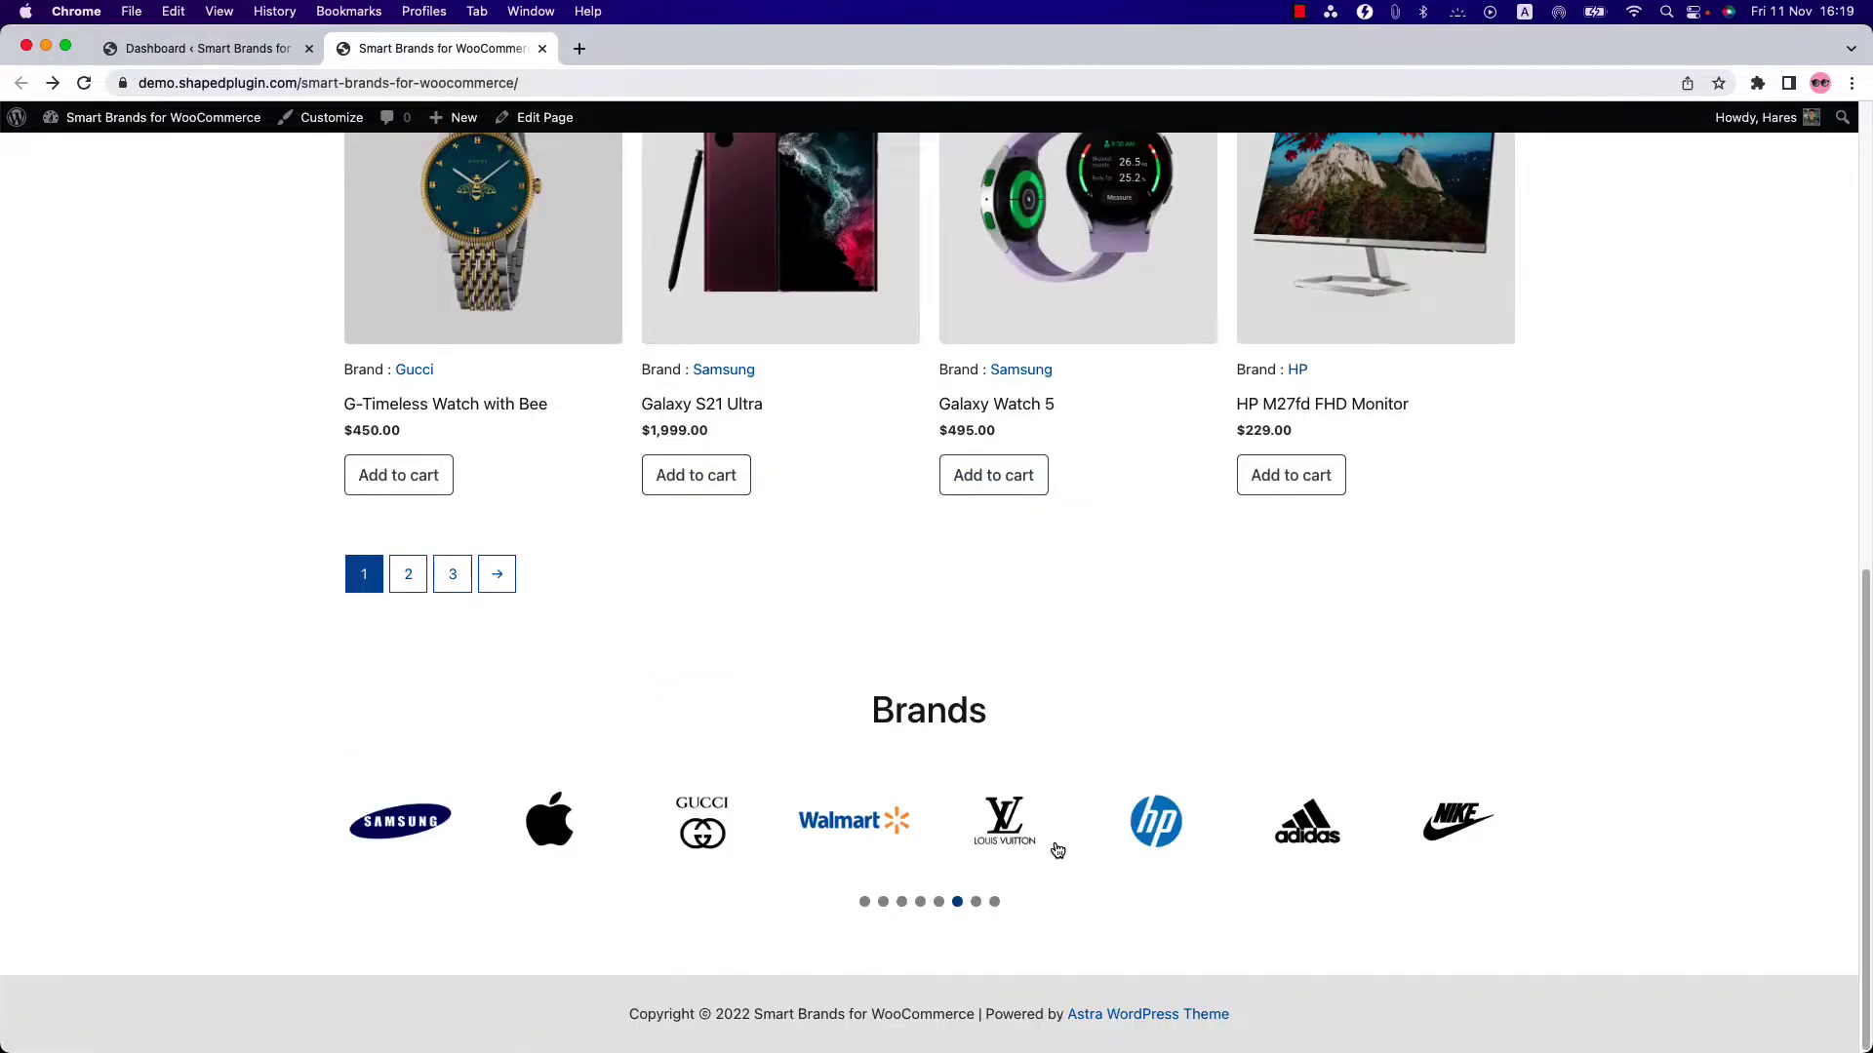
left_click_drag(1148, 837, 878, 833)
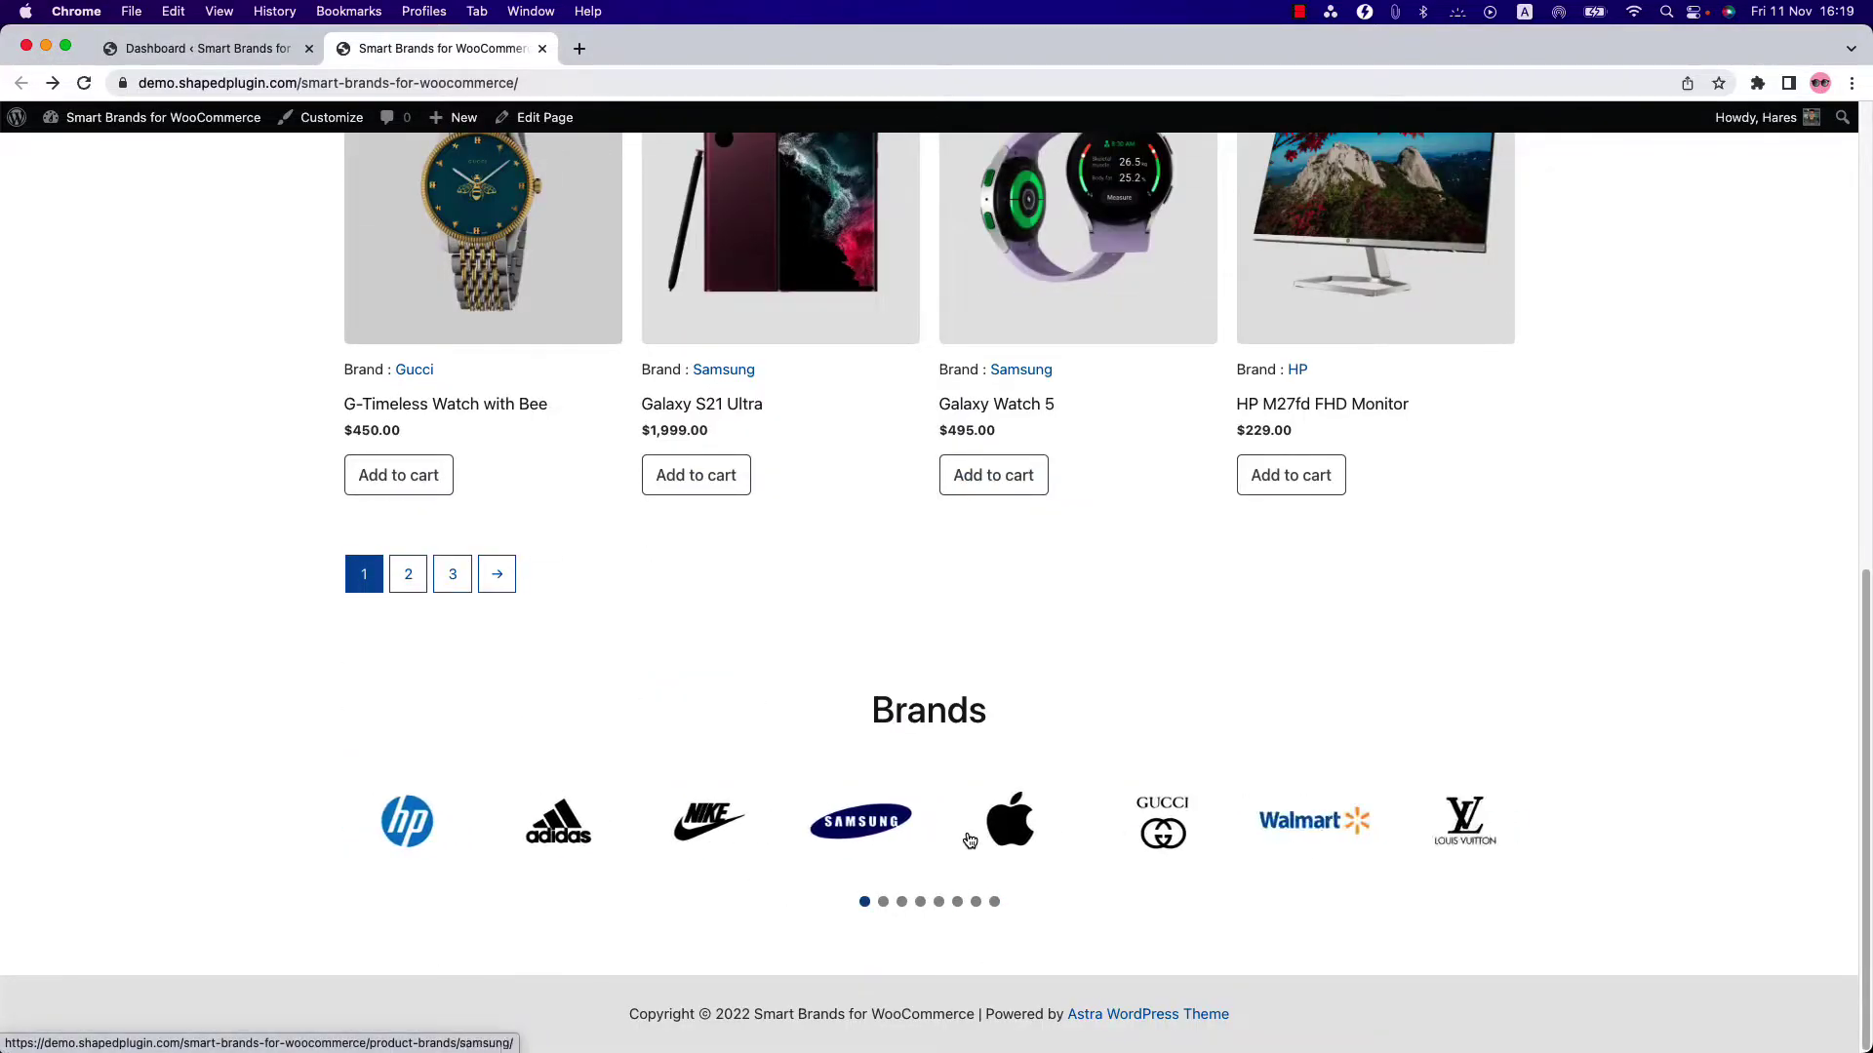
scroll(878, 819, "up", 8)
scroll(872, 794, "up", 5)
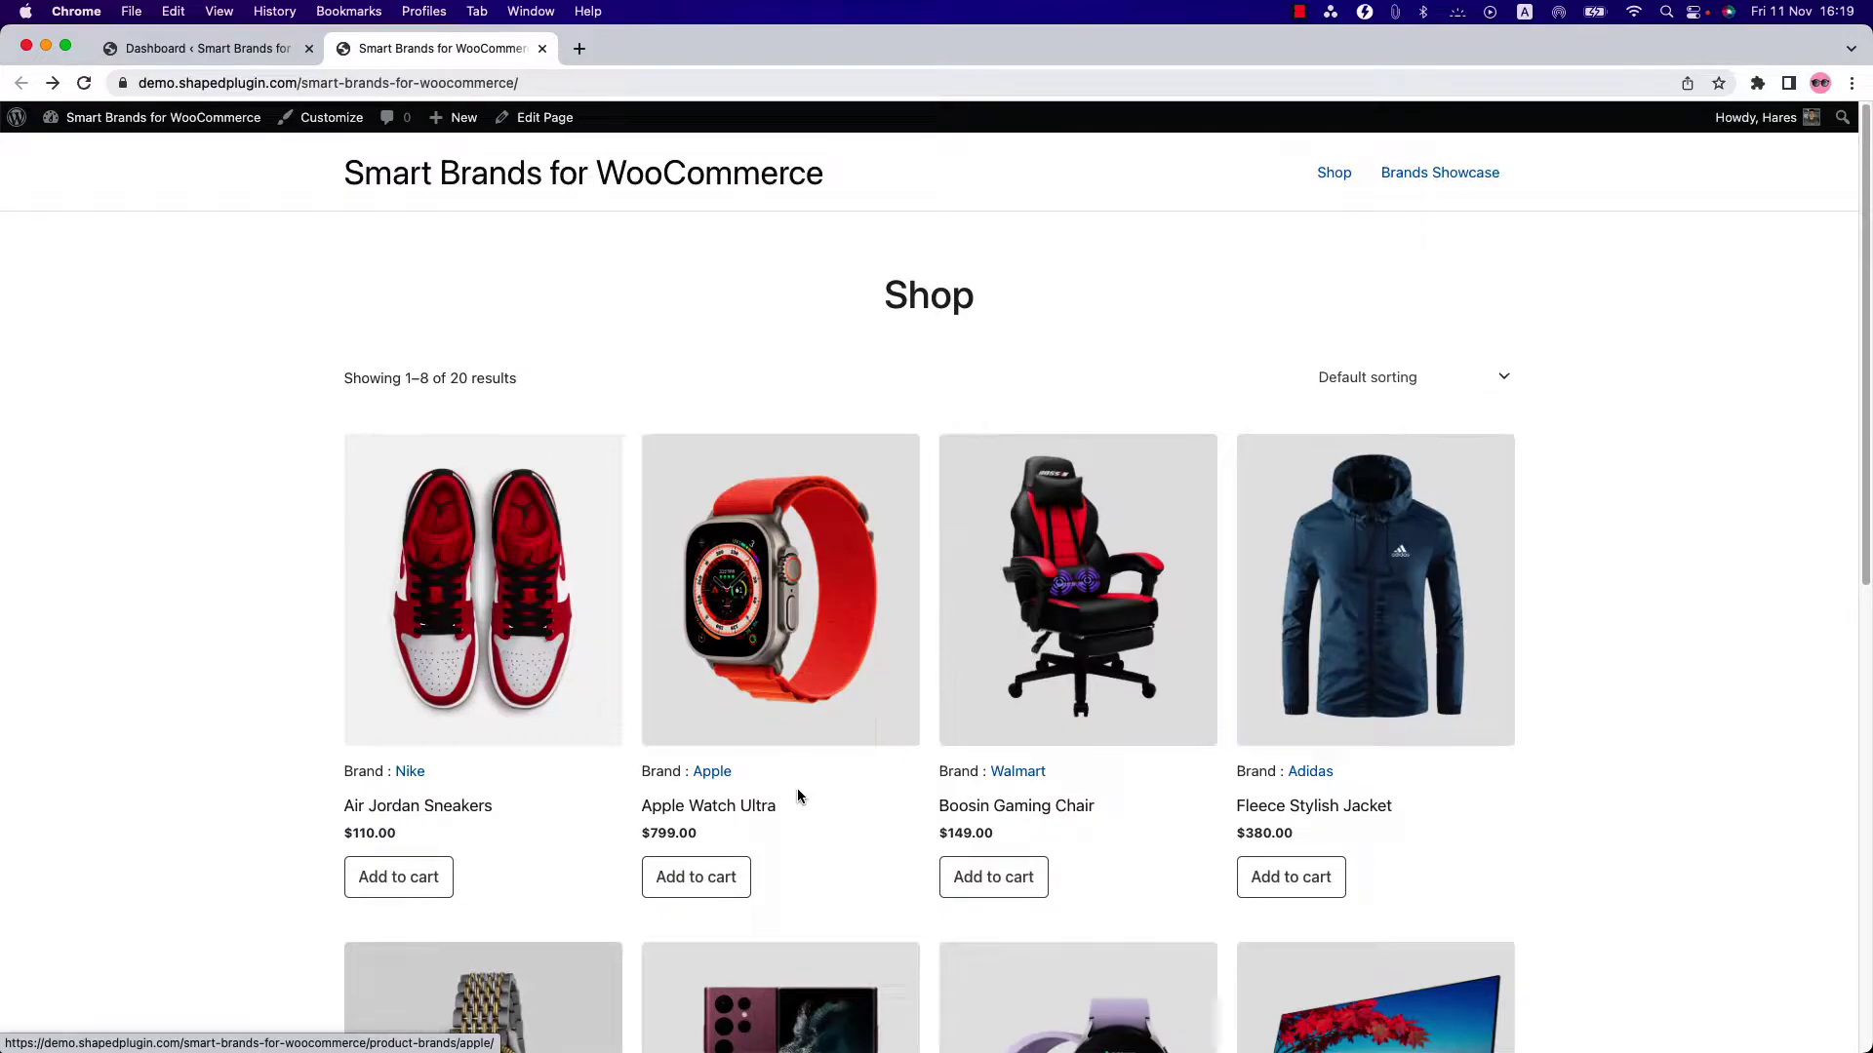
Step: View the Apple brand's products, then return to the admin Dashboard tab
left_click(711, 783)
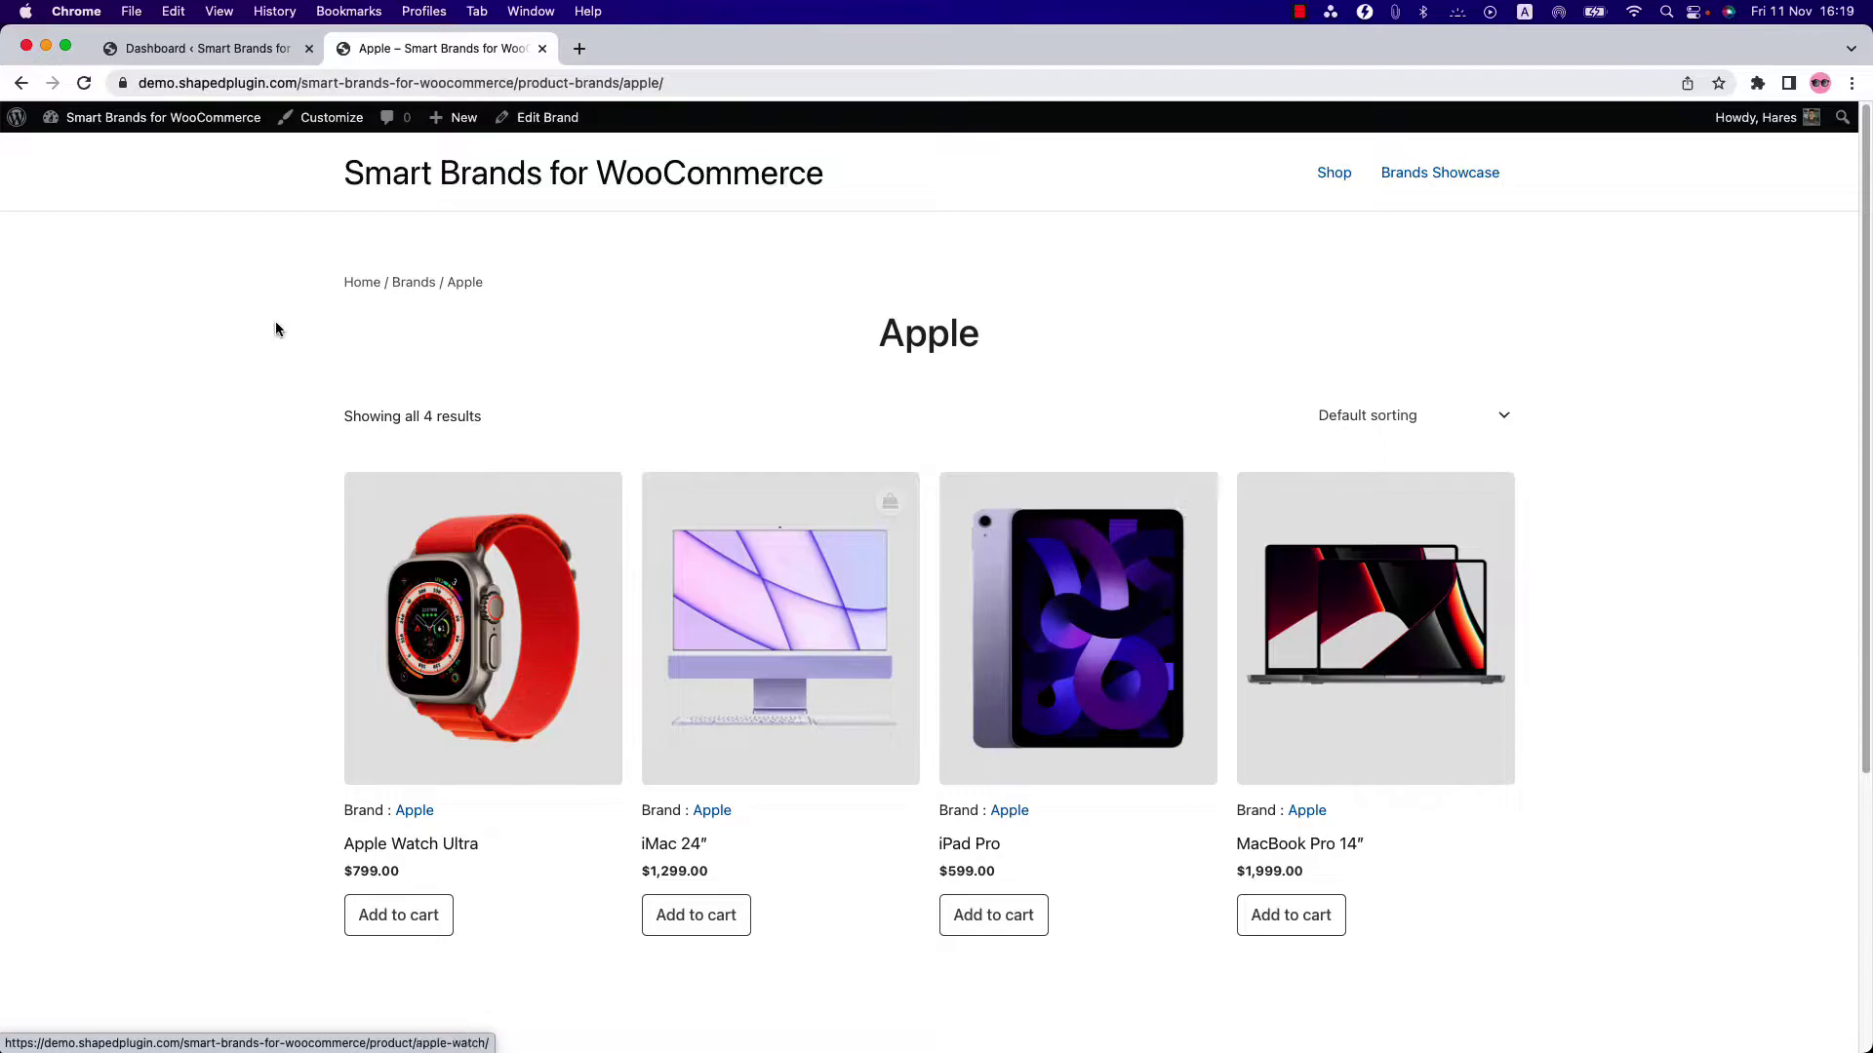
left_click(205, 48)
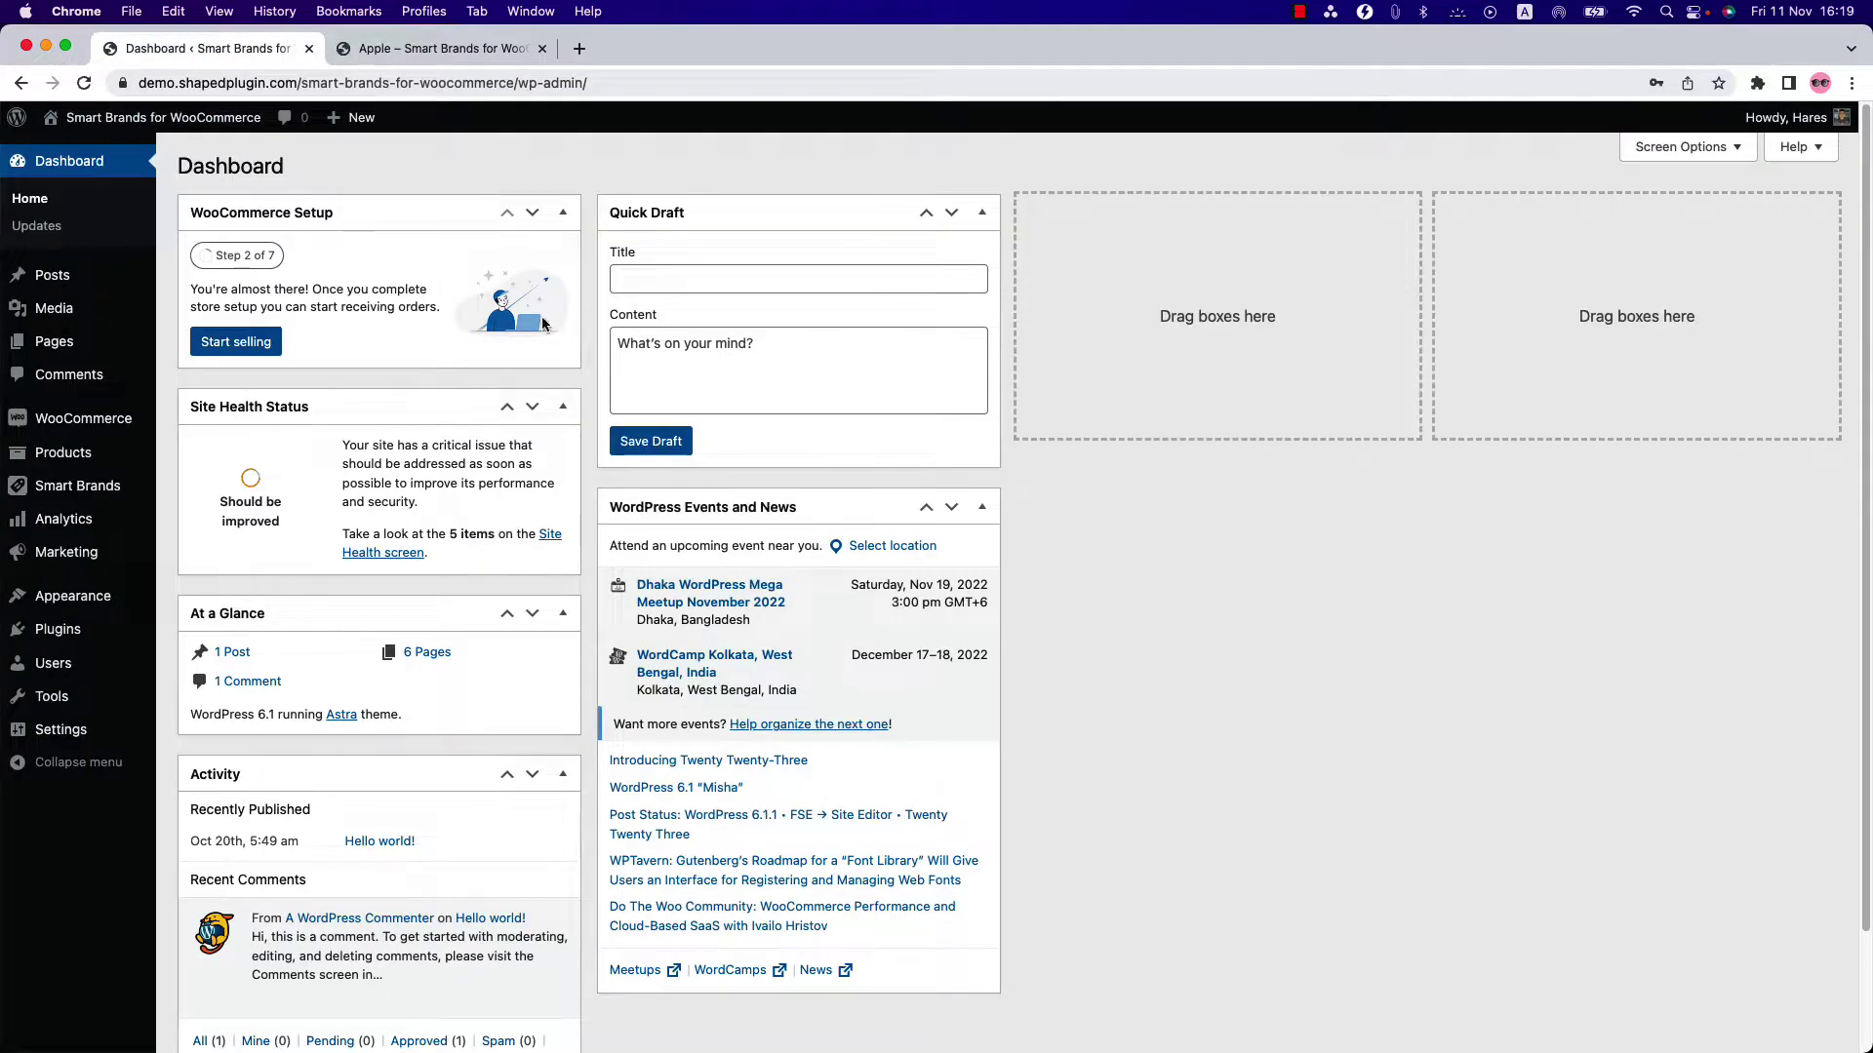
mouse_move(77, 487)
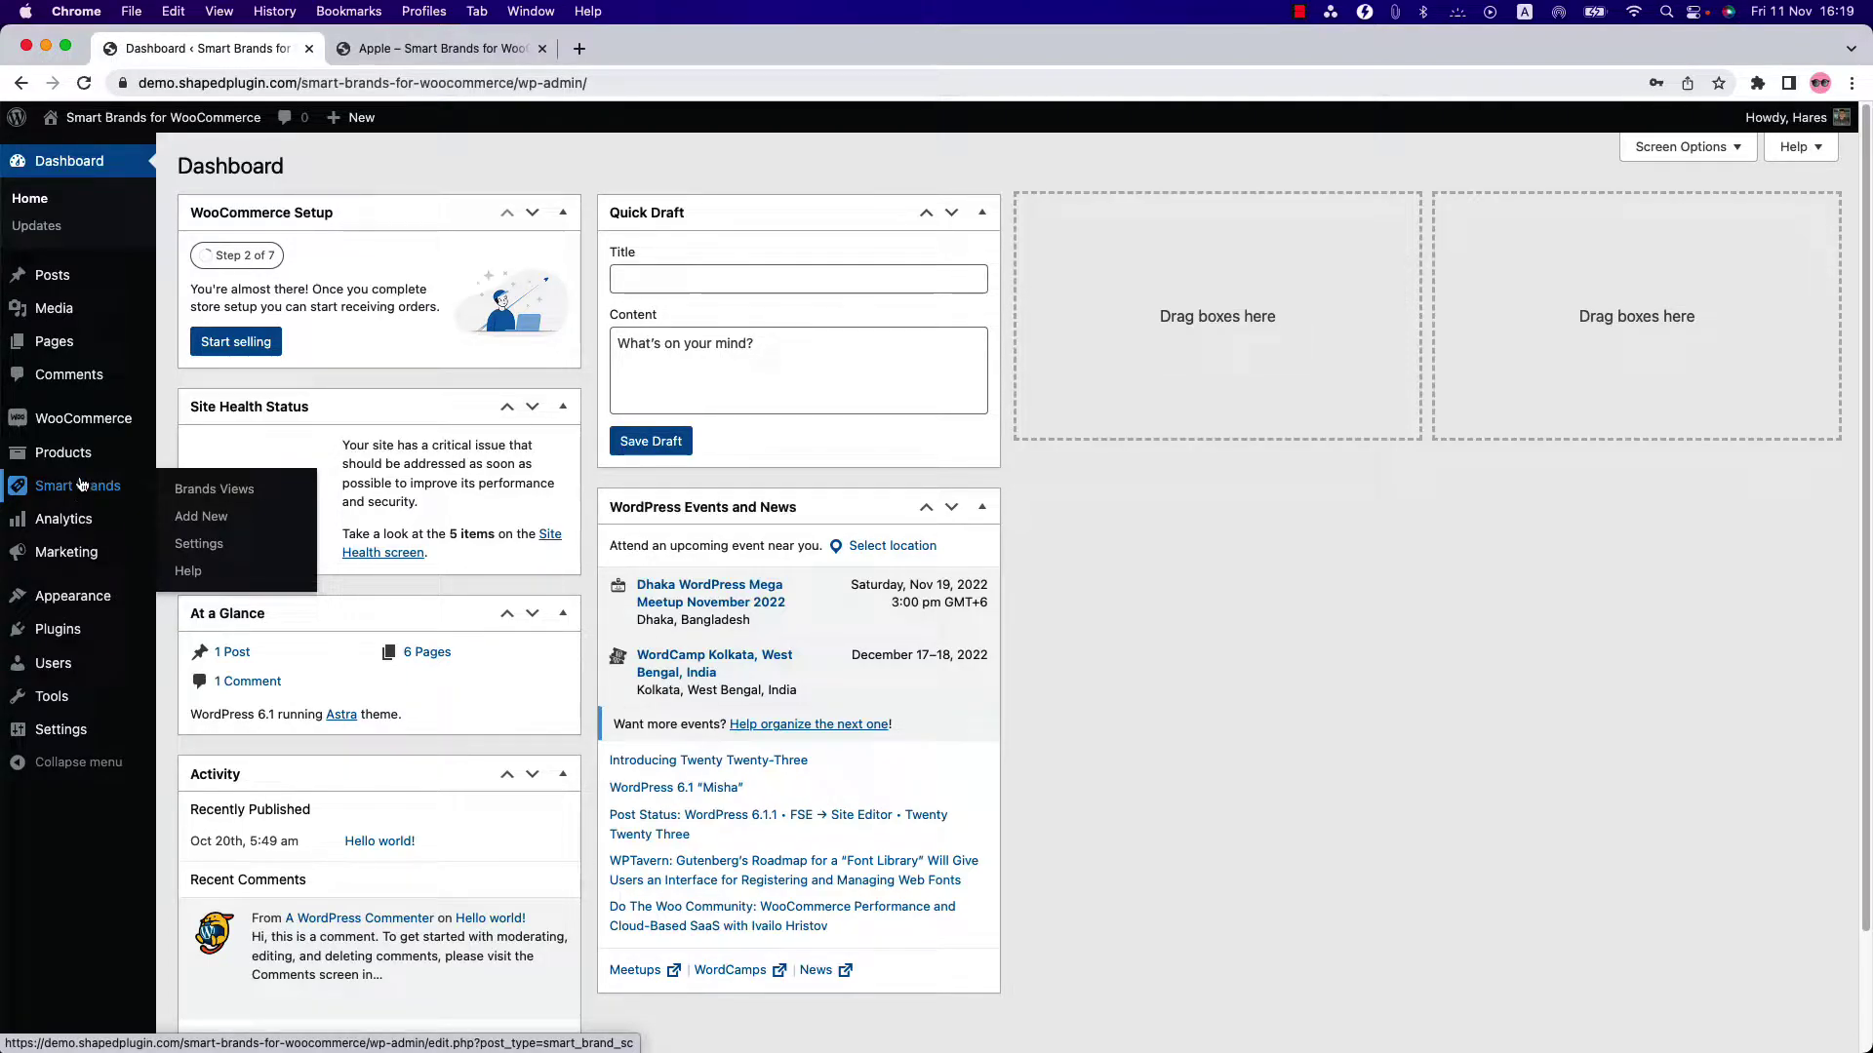
Step: Review the Products > Brands list of eight brands and the Add New Brand form
left_click(205, 516)
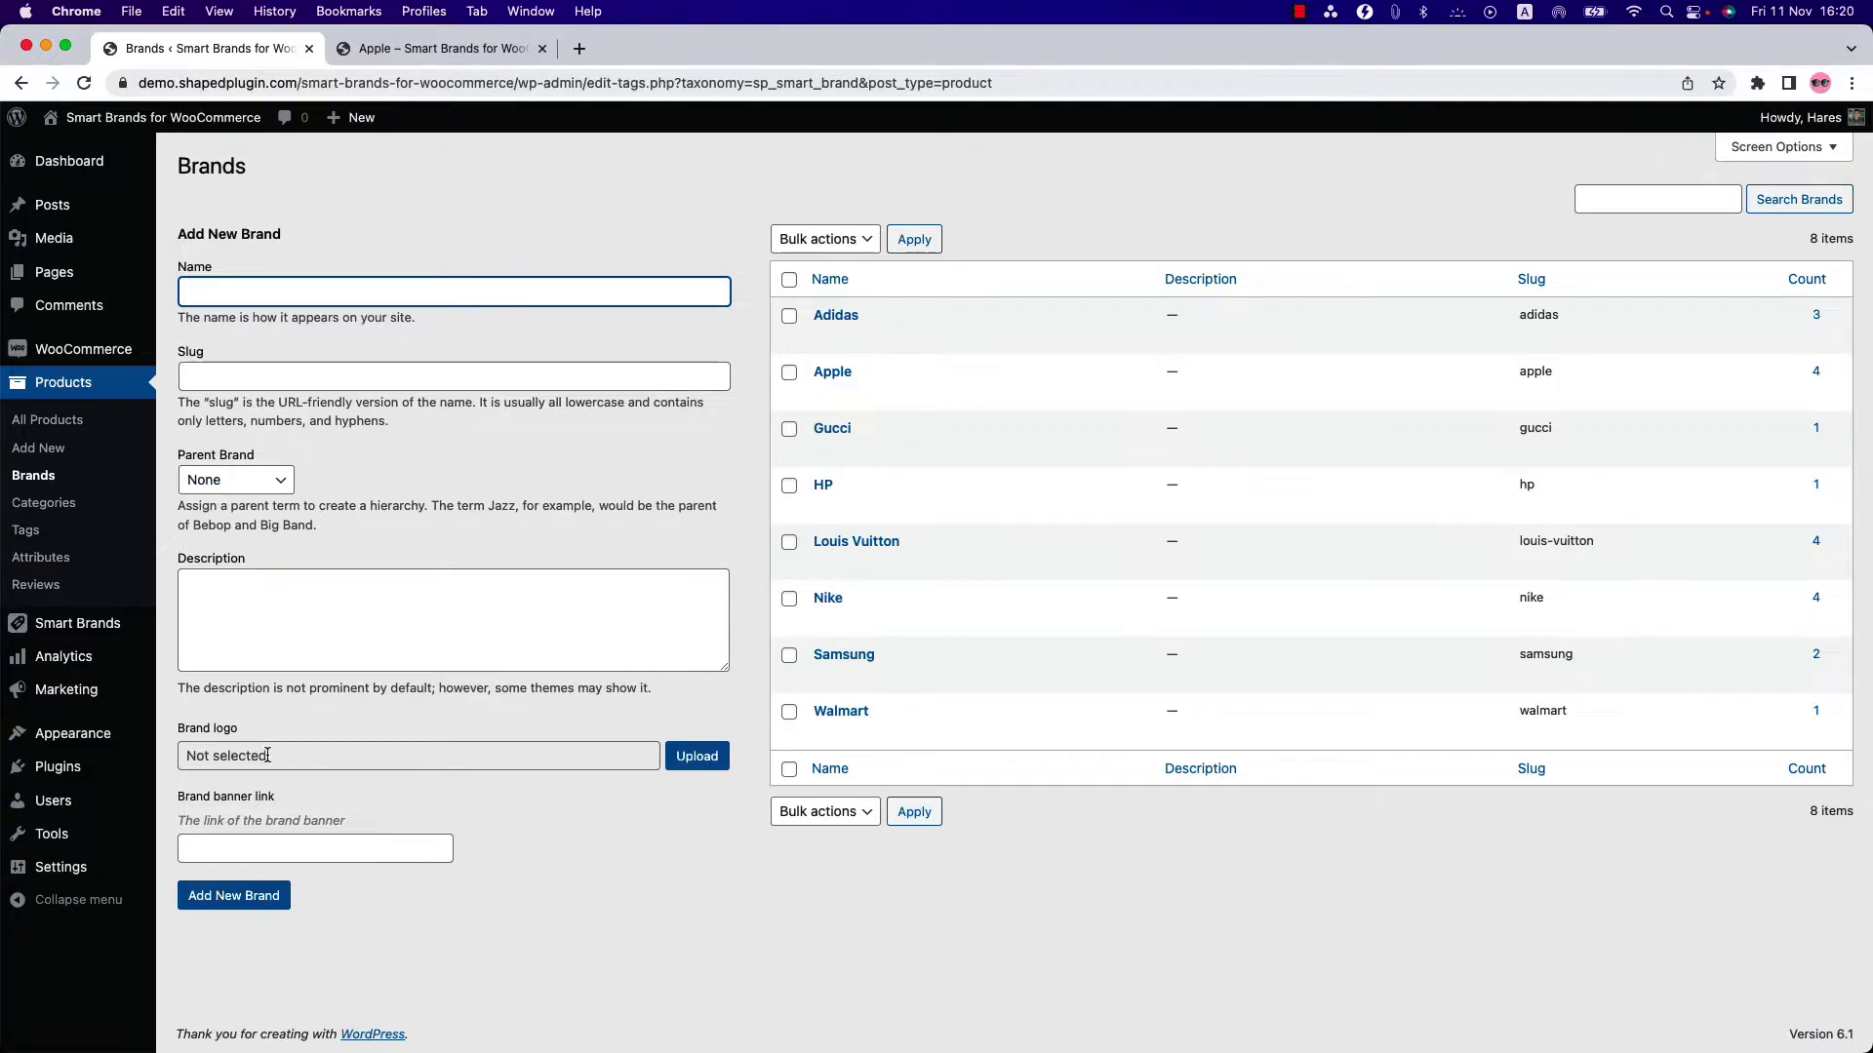
left_click(255, 849)
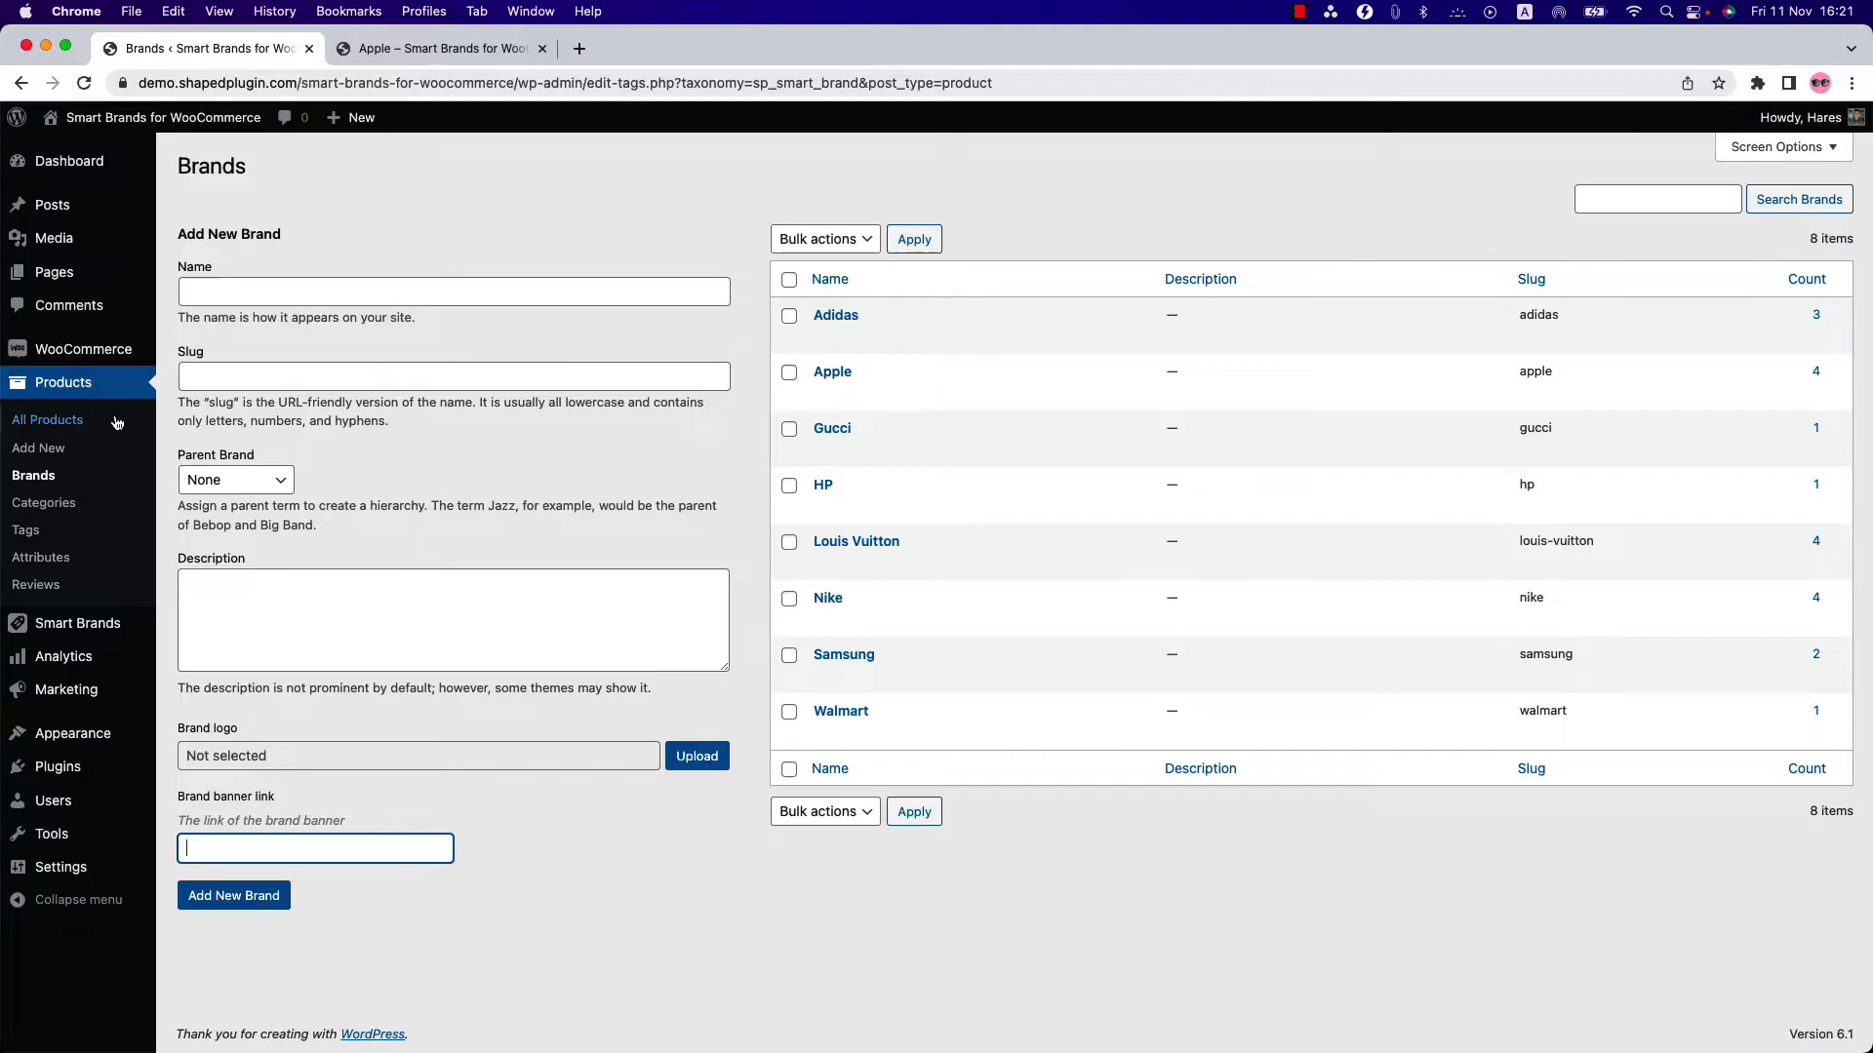
left_click(49, 418)
Step: Start a new product and assign it the Apple and Gucci brands from the Brands box
left_click(306, 224)
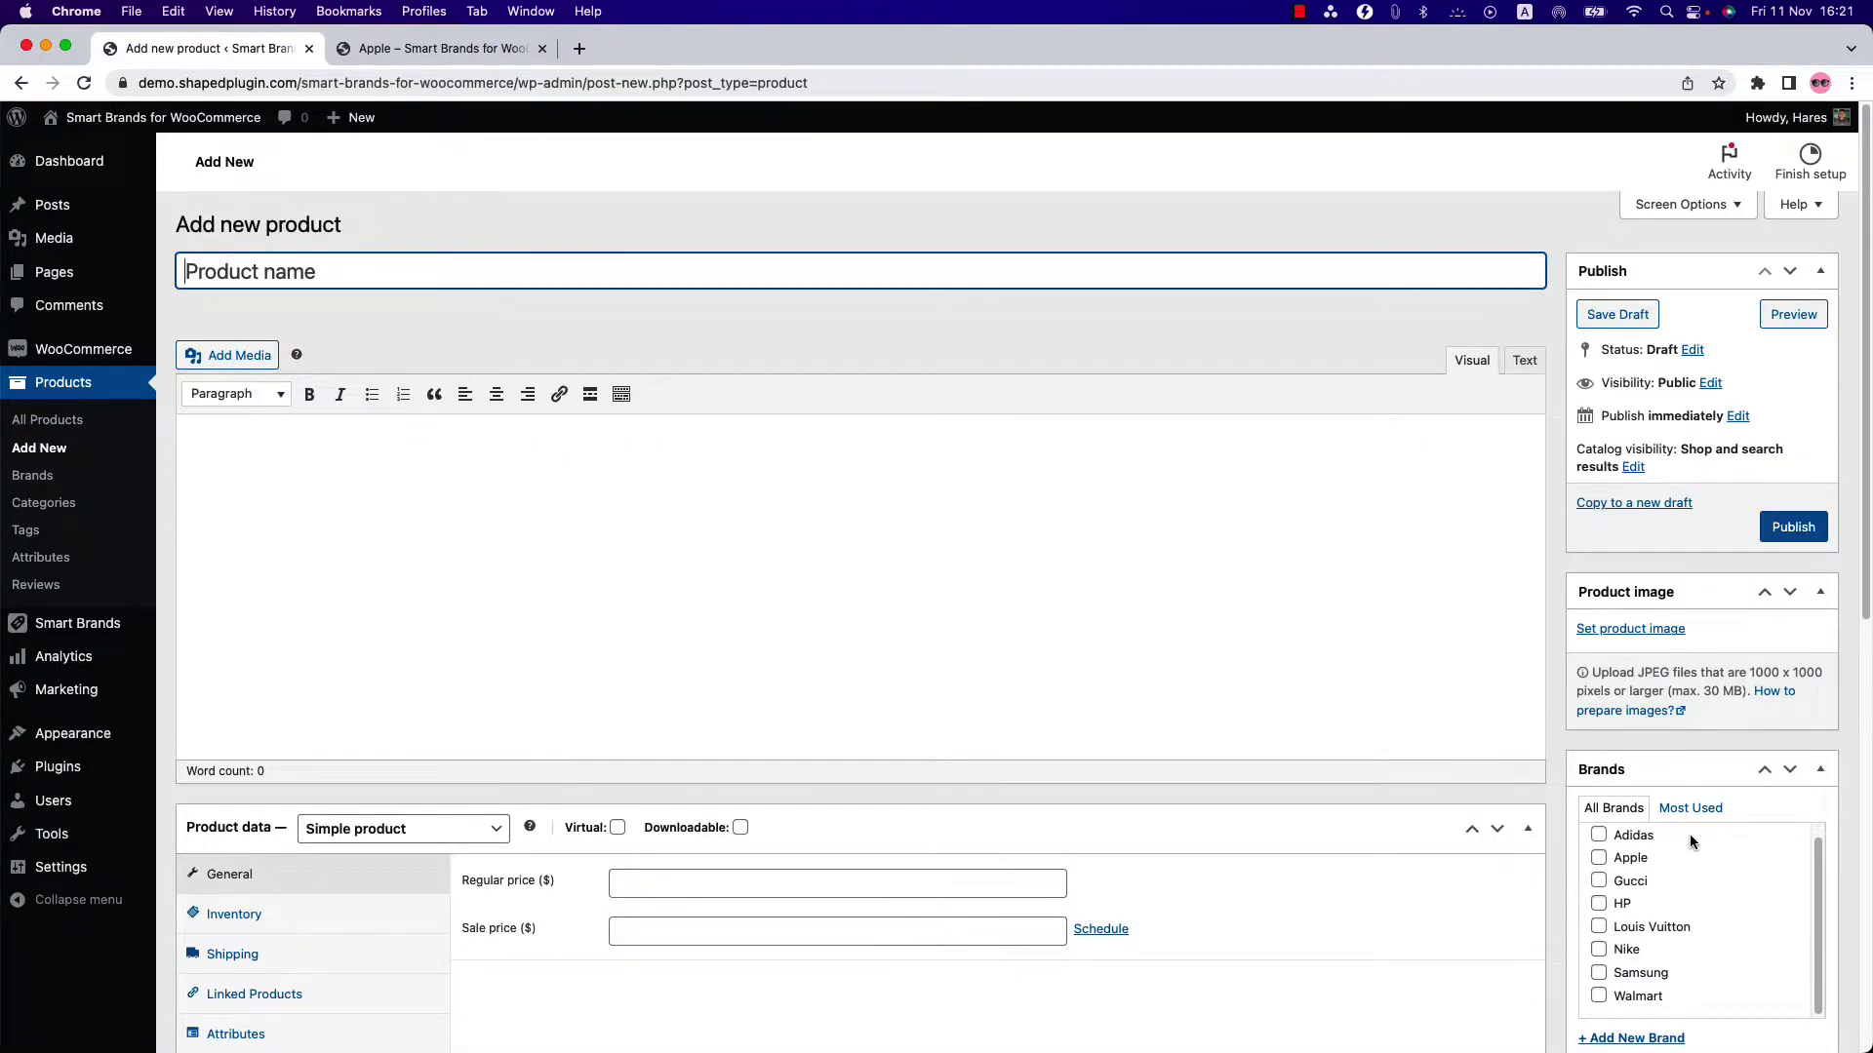
scroll(1641, 819, "down", 1)
left_click(1733, 831)
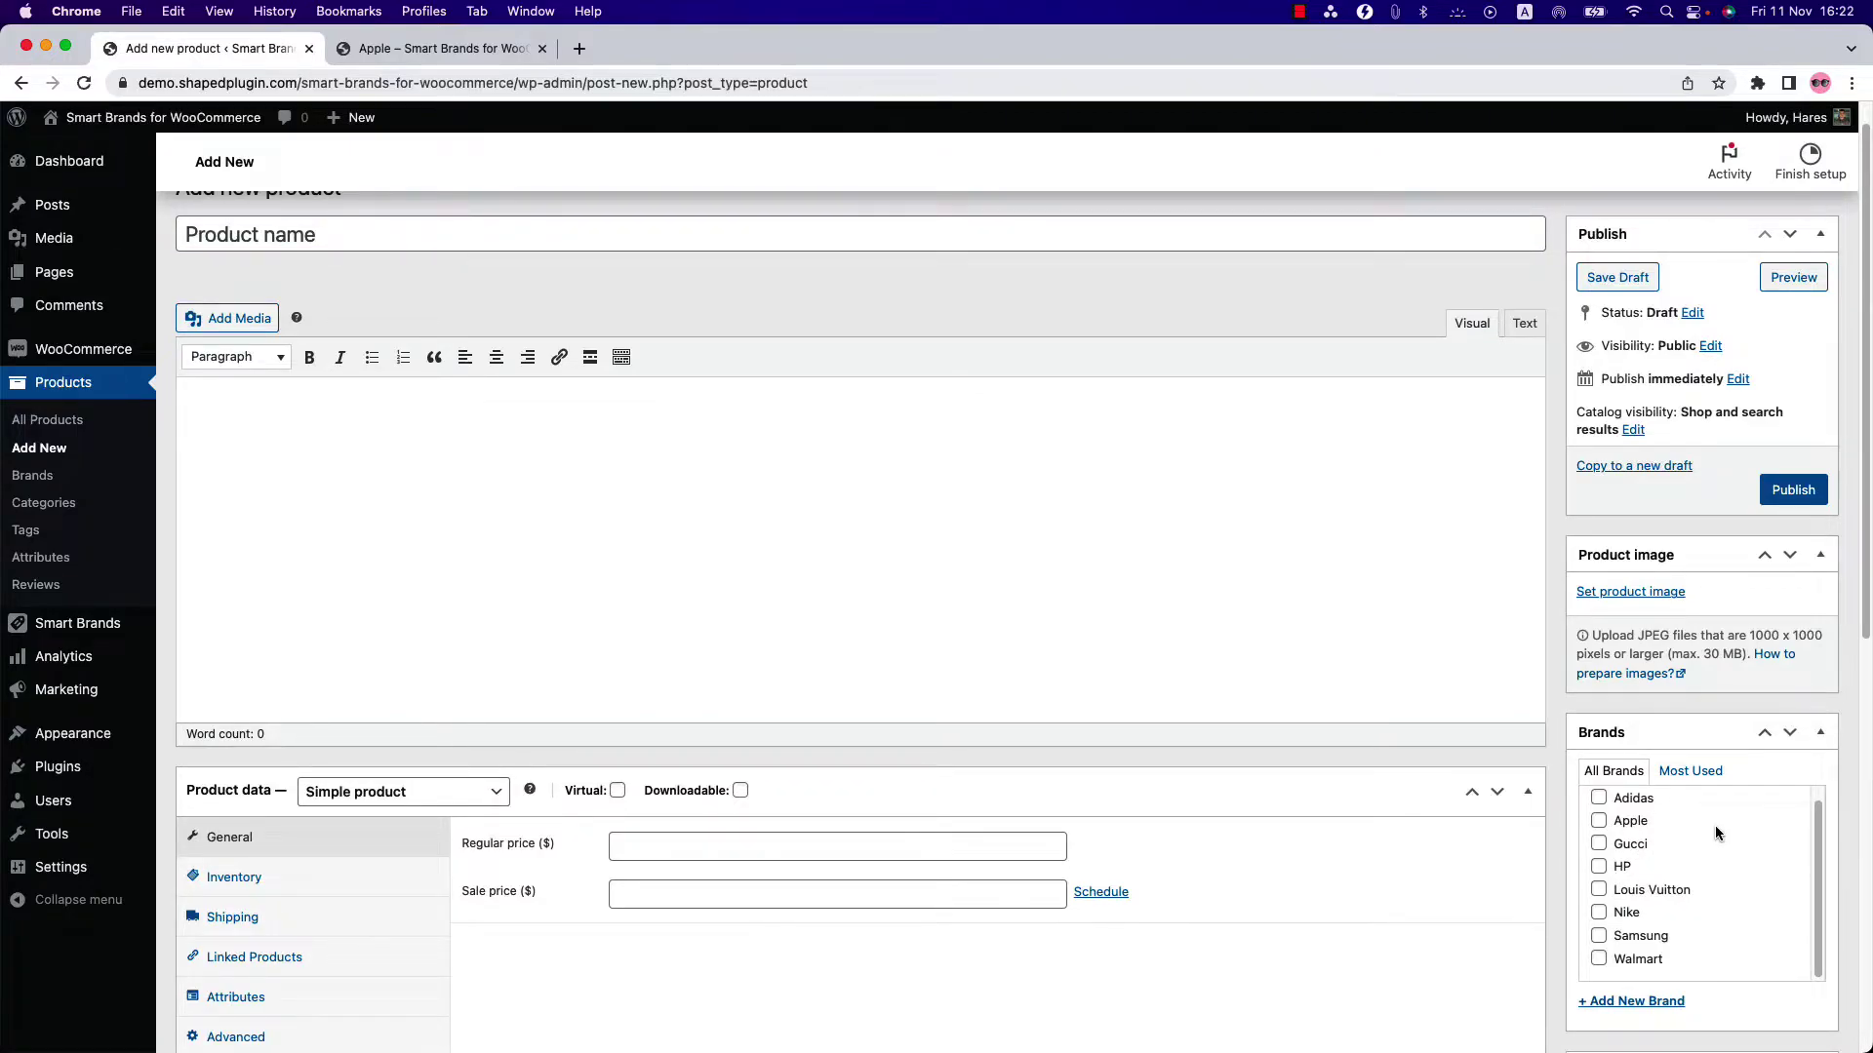
left_click(1599, 820)
left_click(48, 420)
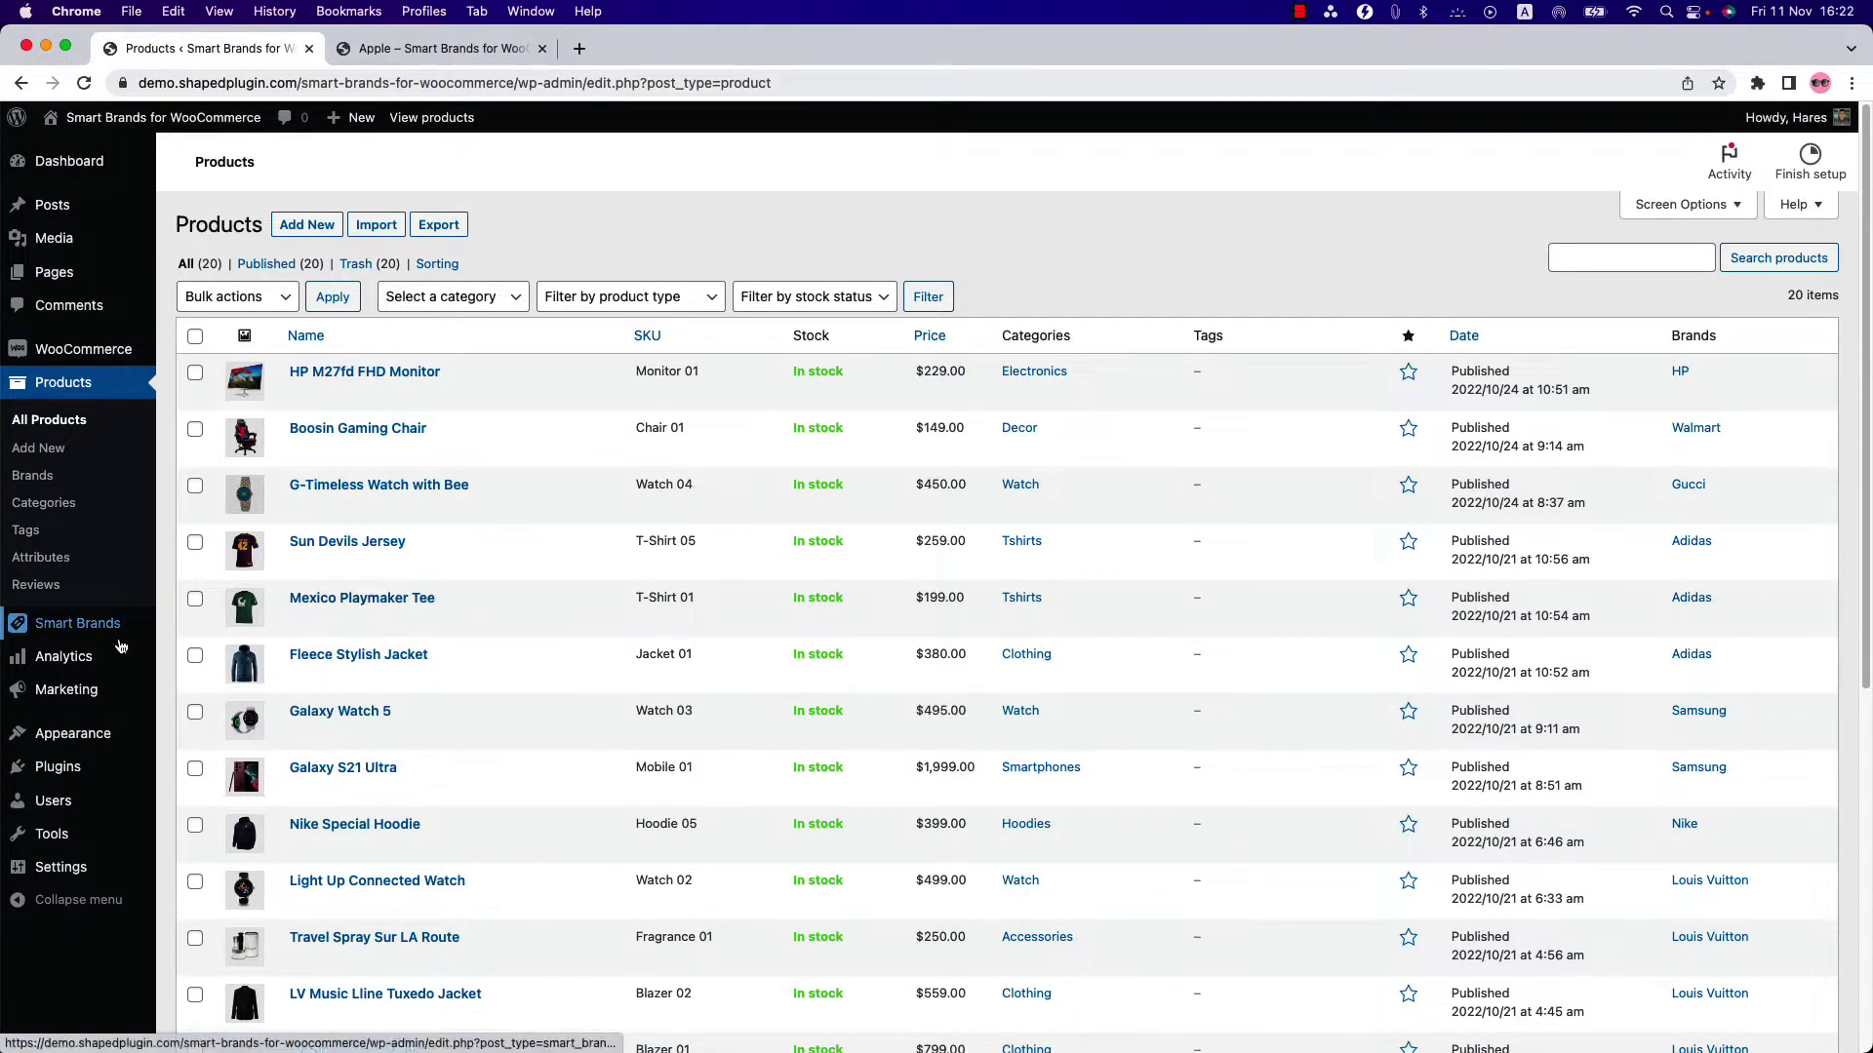
Step: Create a new Smart Brands view from Brands Views, generating shortcode id 211
left_click(78, 623)
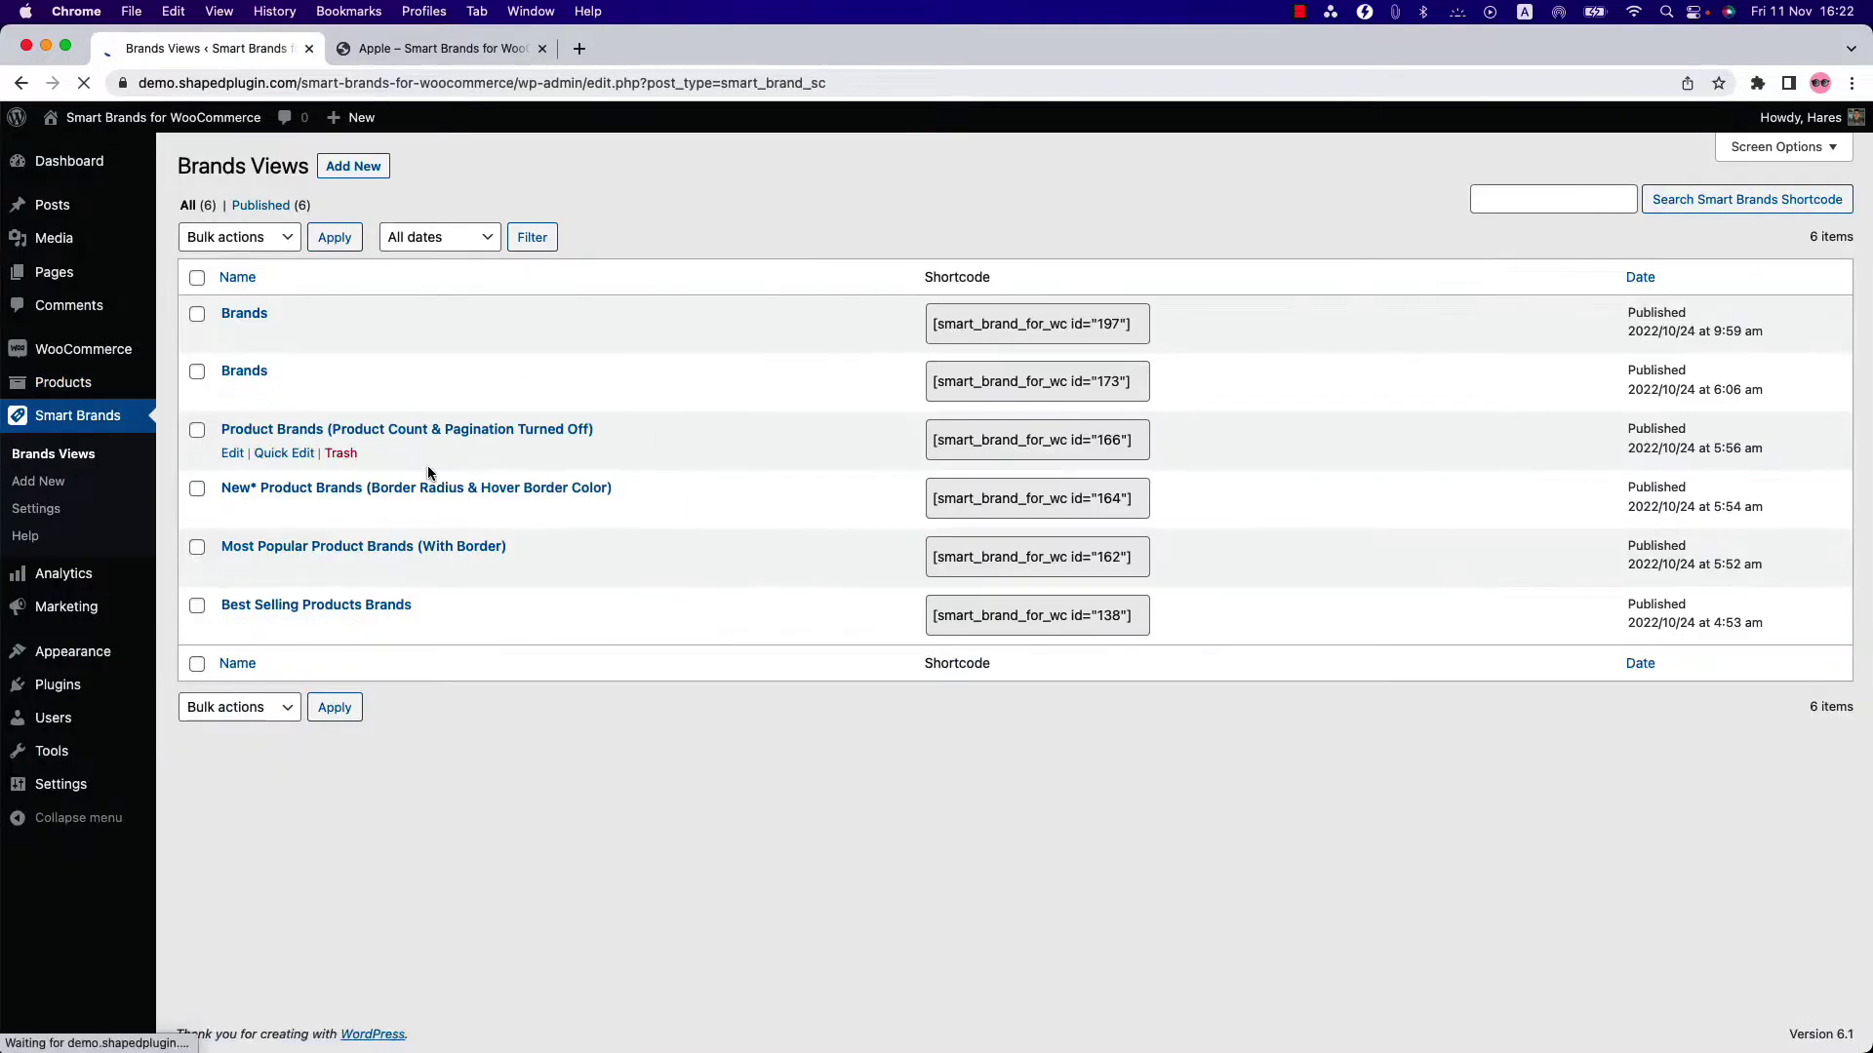
left_click(355, 169)
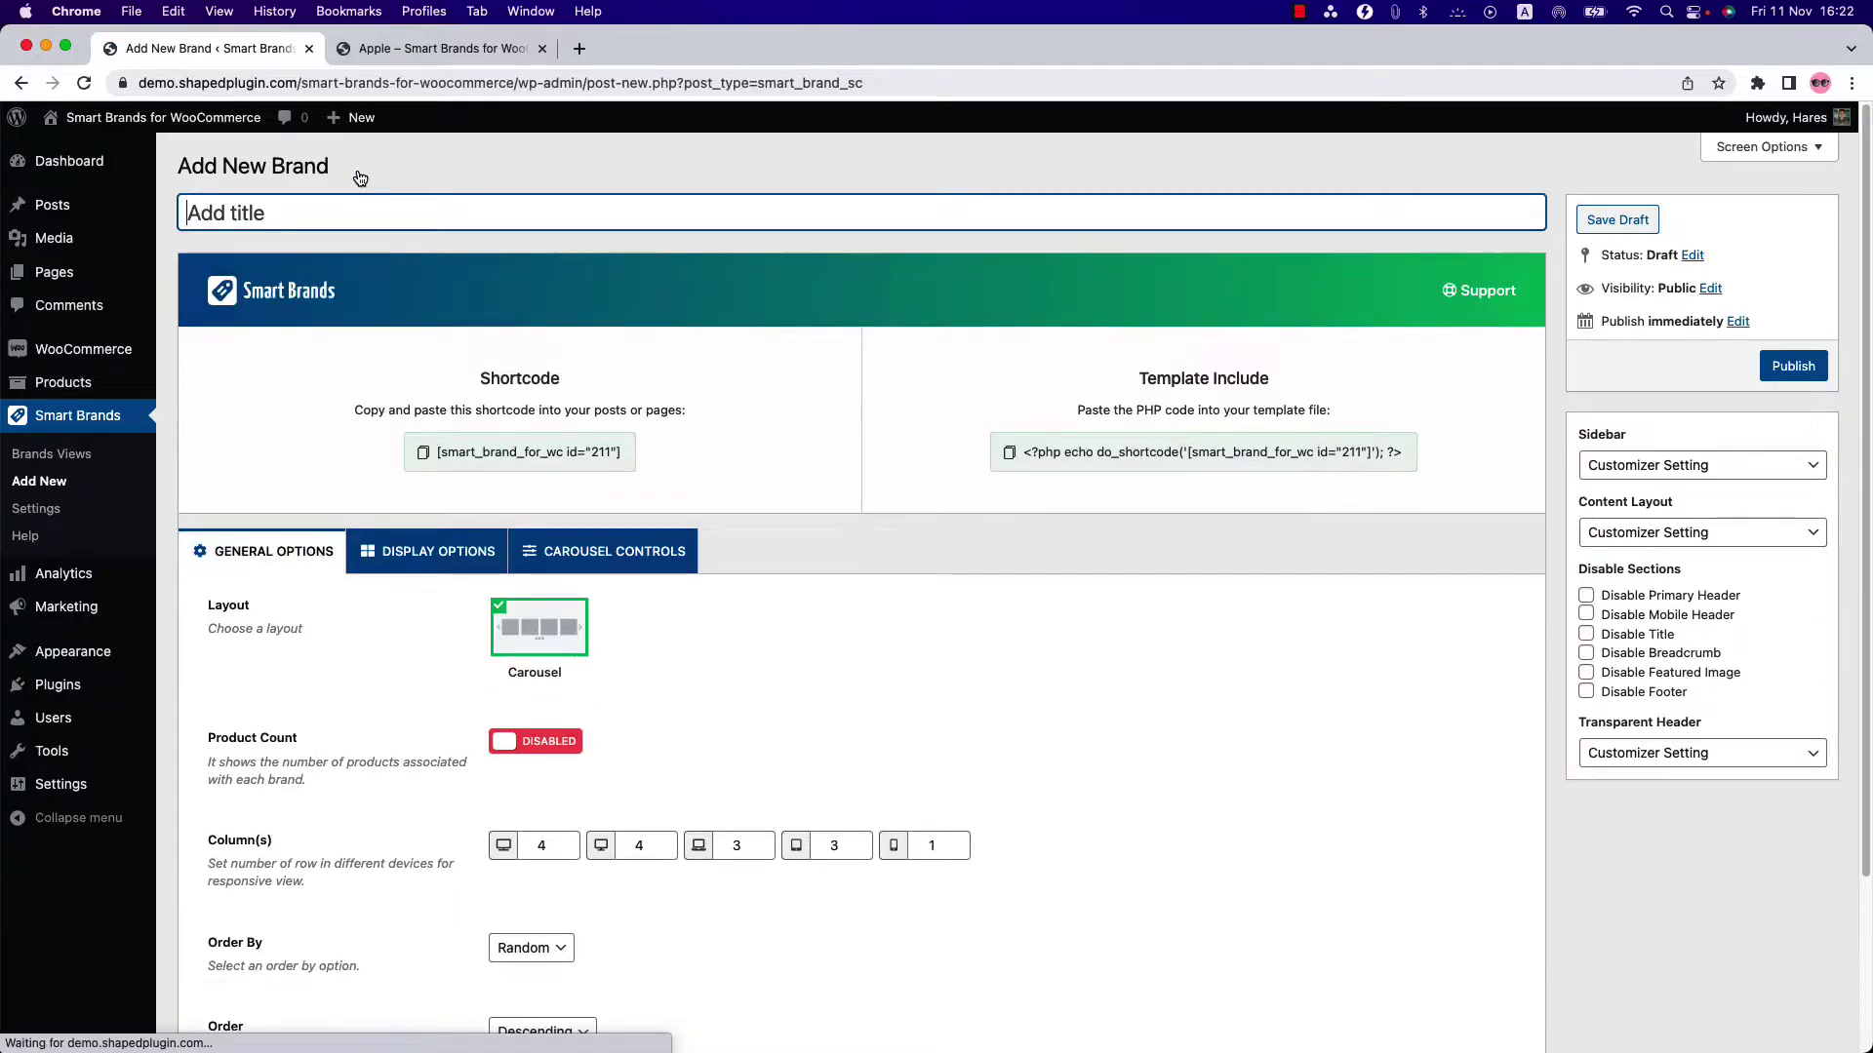
Step: Title the view 'Test', keep random descending order, and show its Display Options
left_click(325, 215)
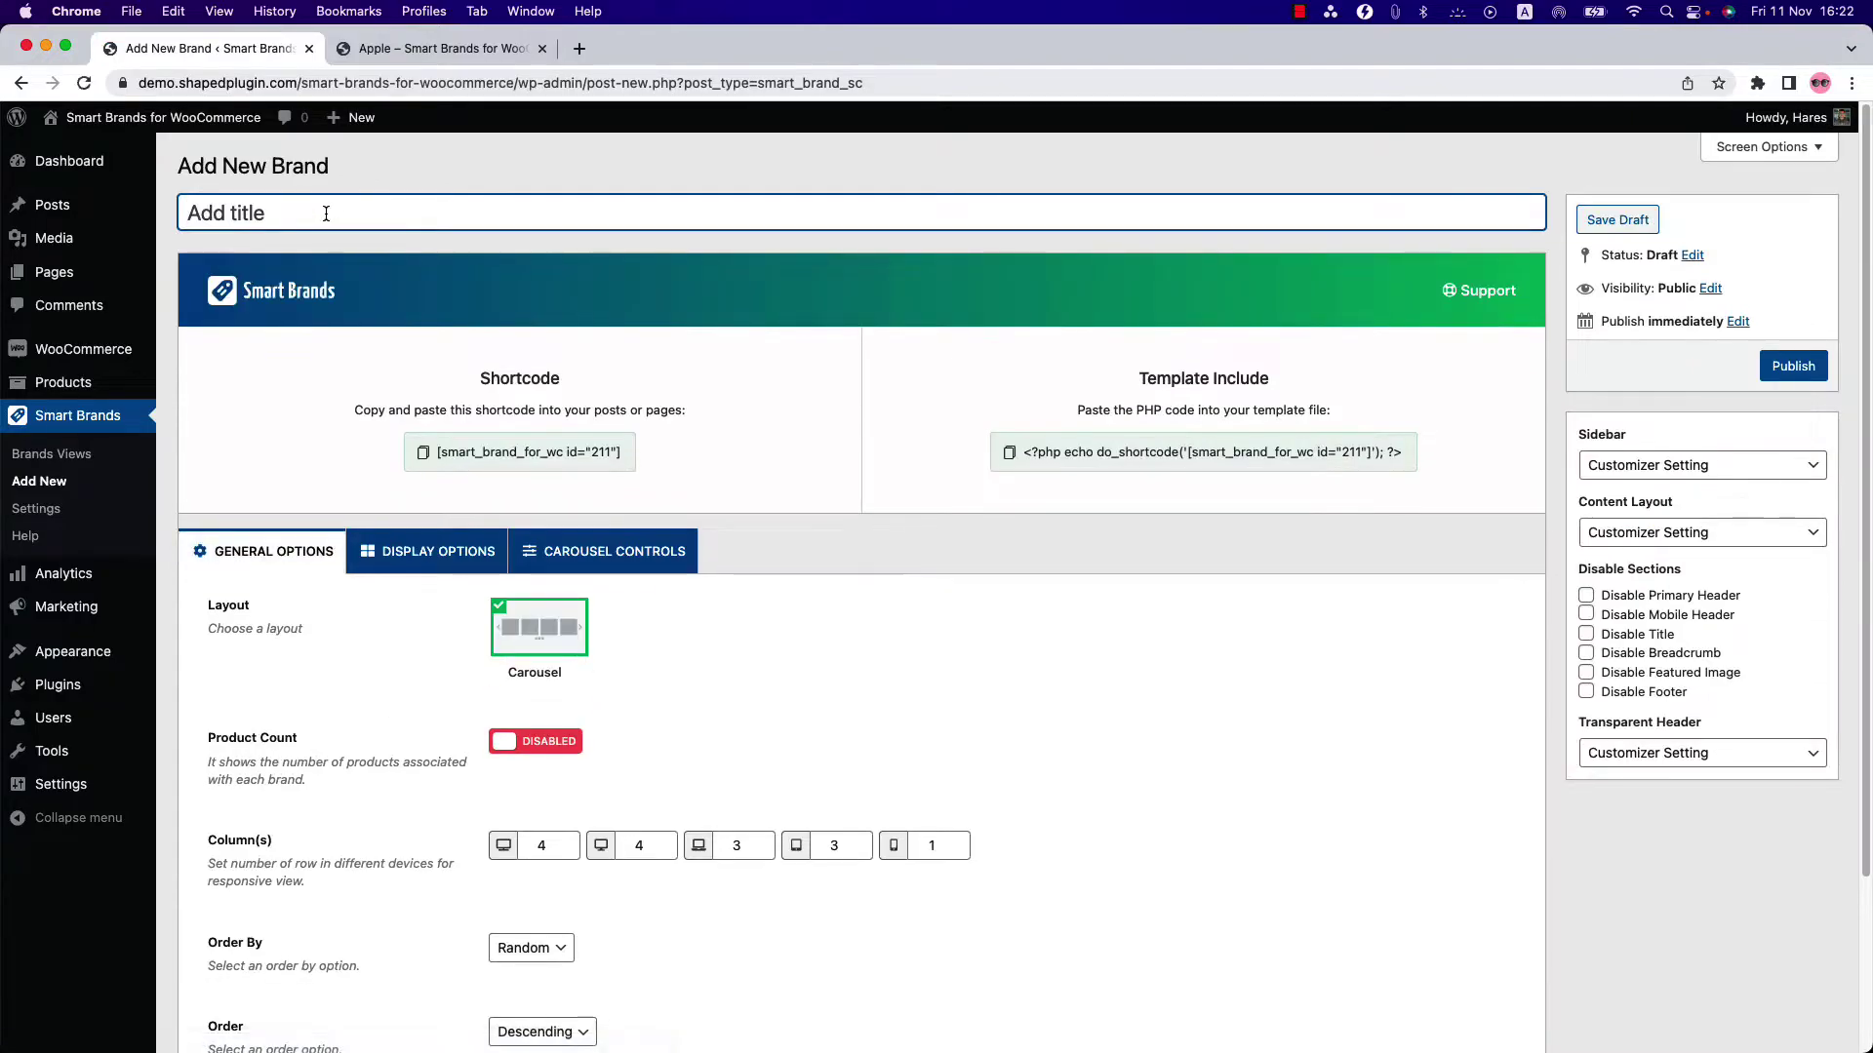
type("Test")
scroll(569, 878, "down", 5)
left_click(531, 734)
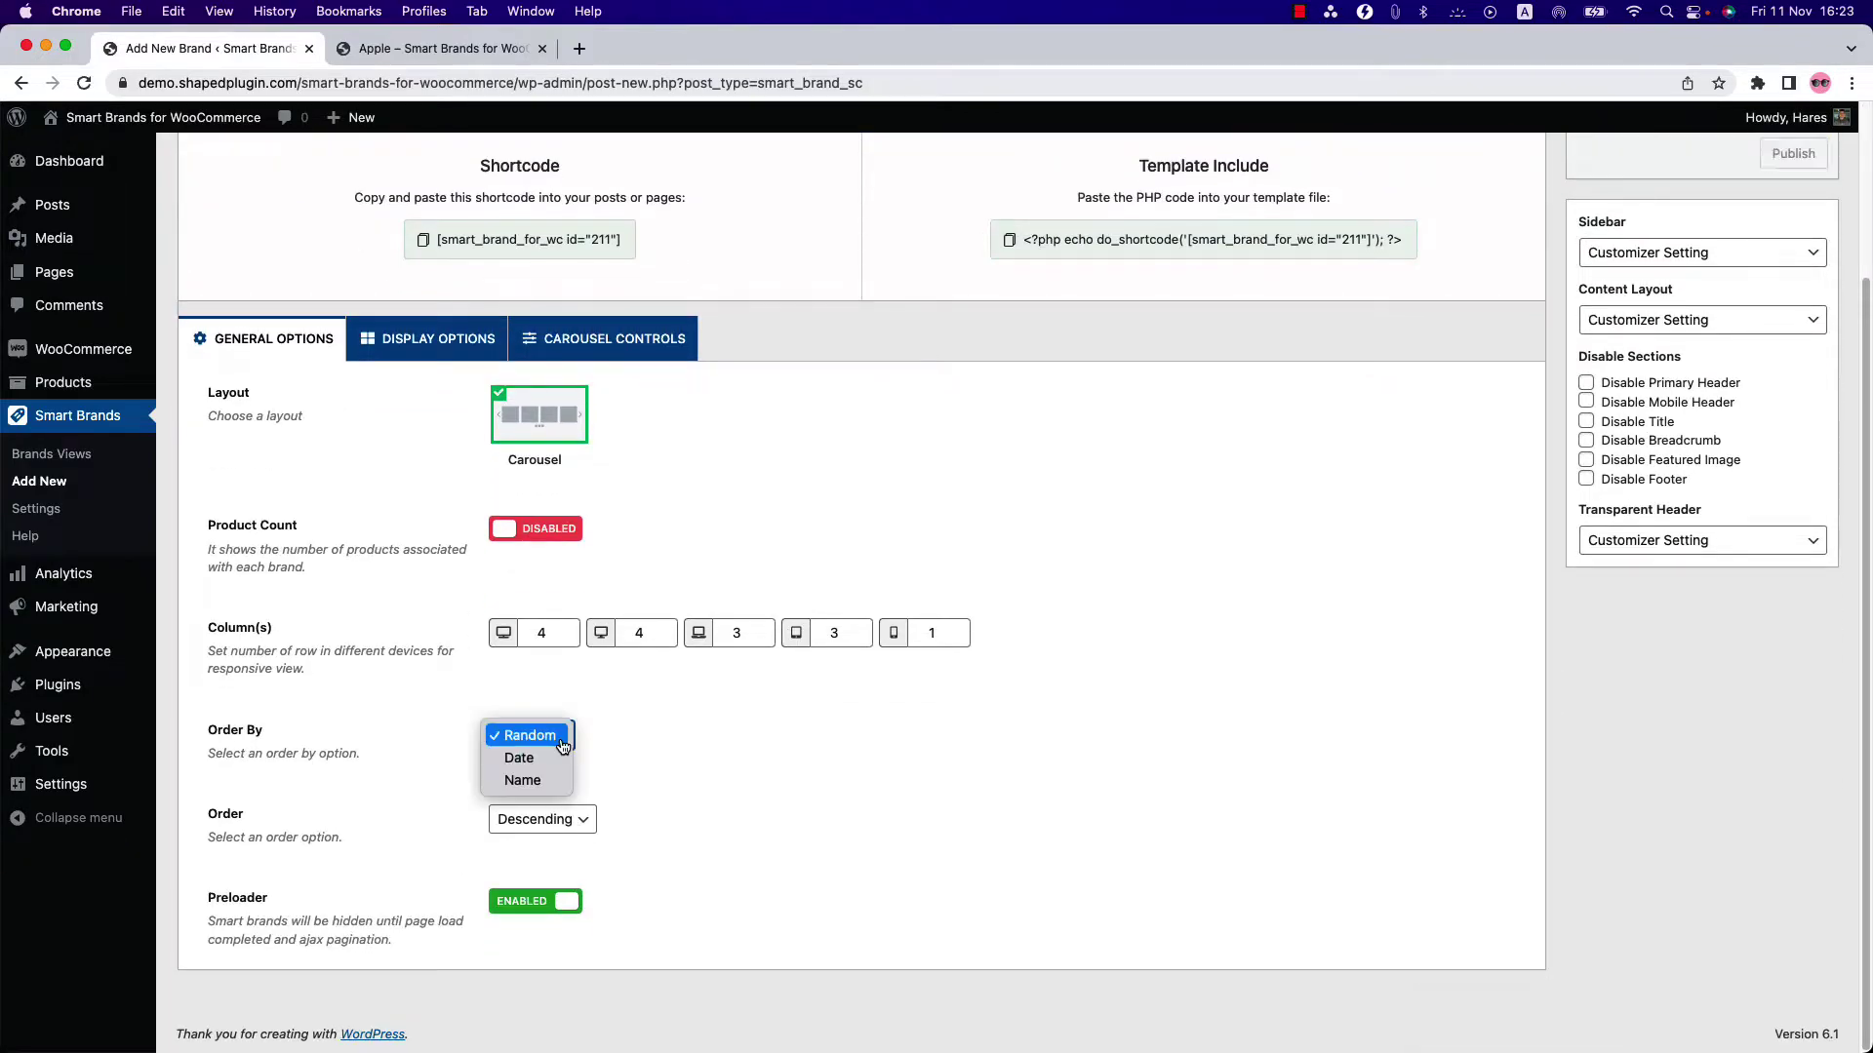
left_click(697, 790)
left_click(582, 819)
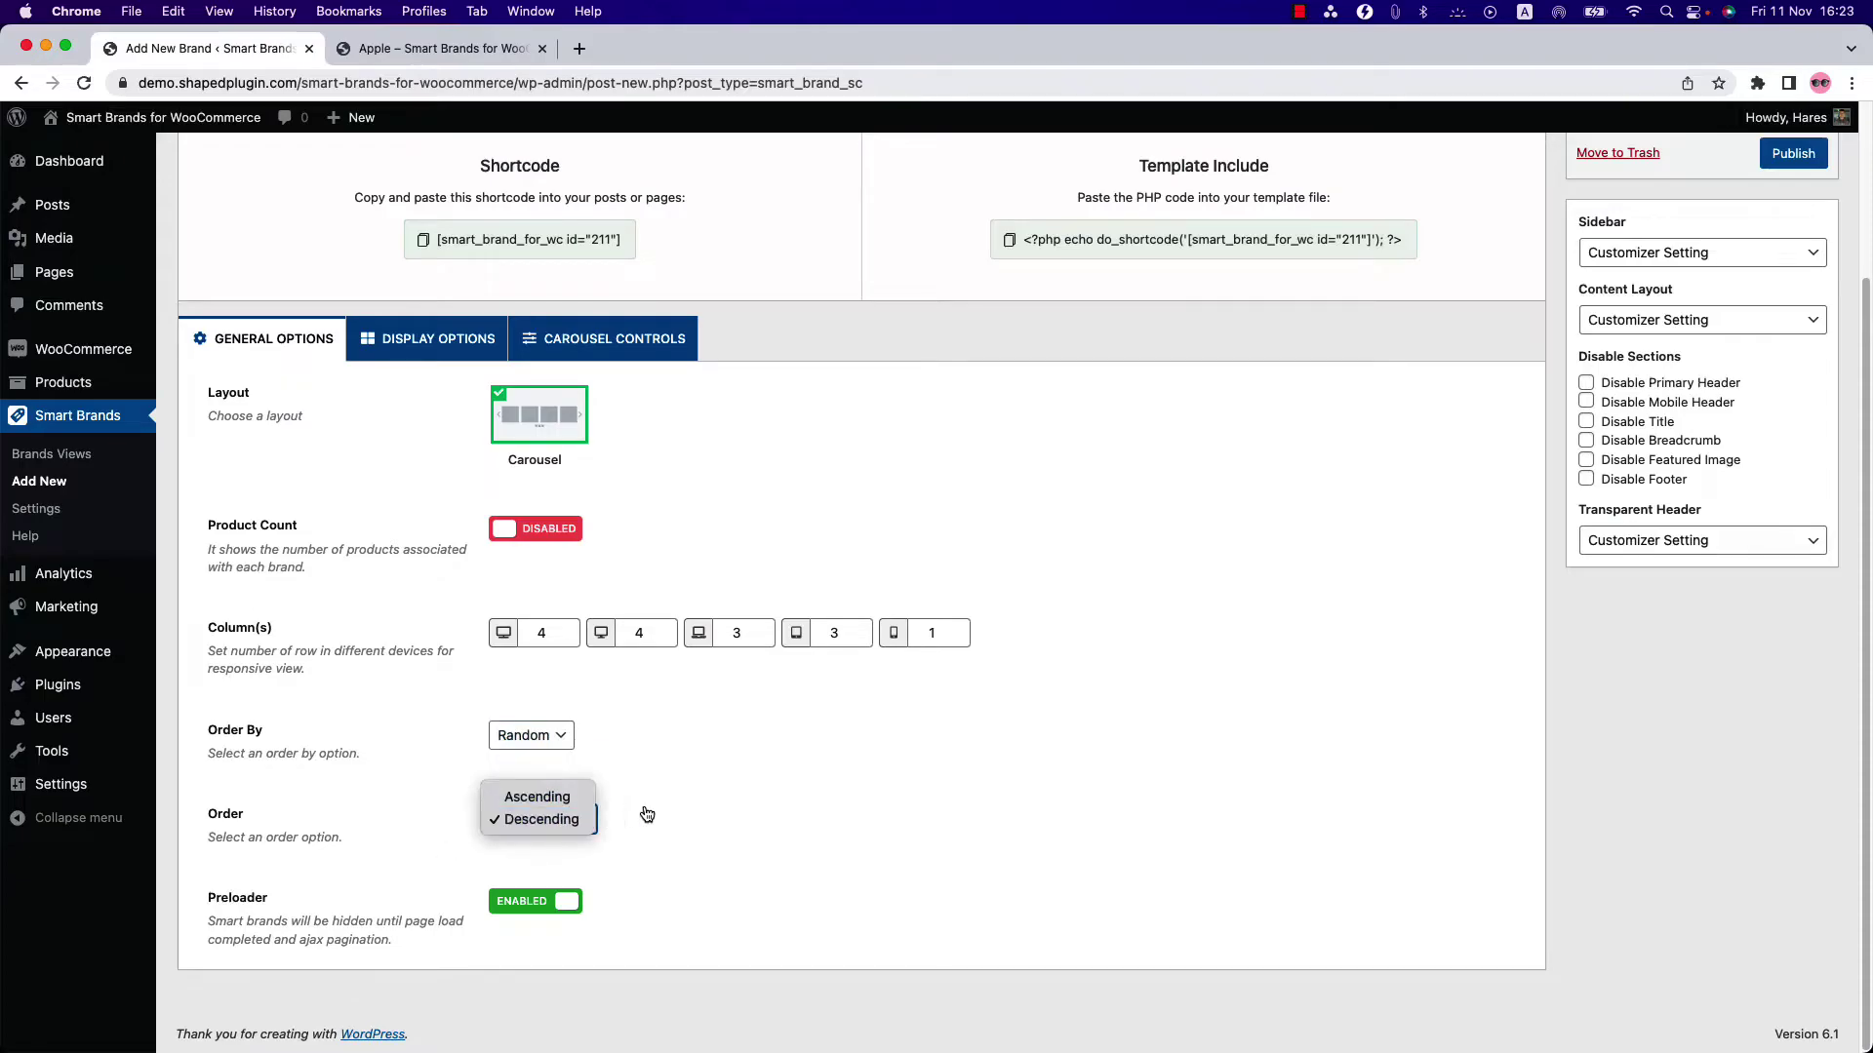
left_click(728, 816)
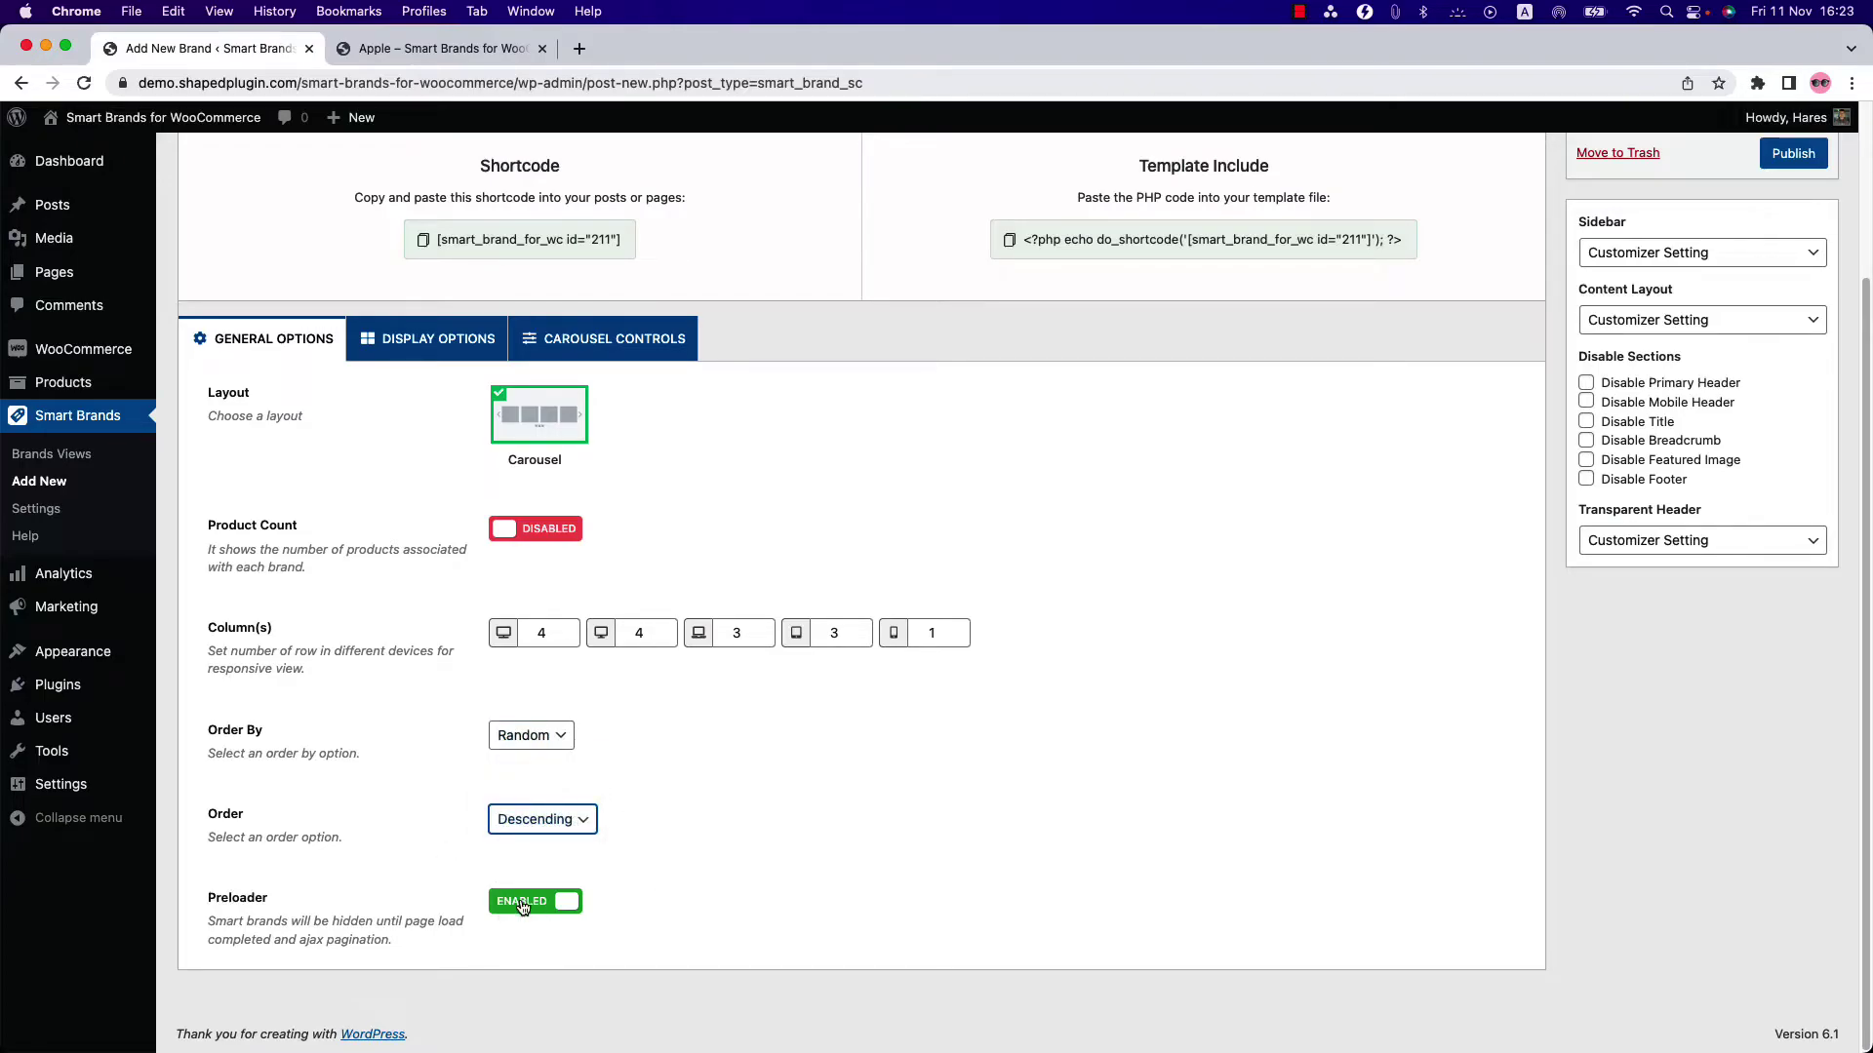
left_click(428, 338)
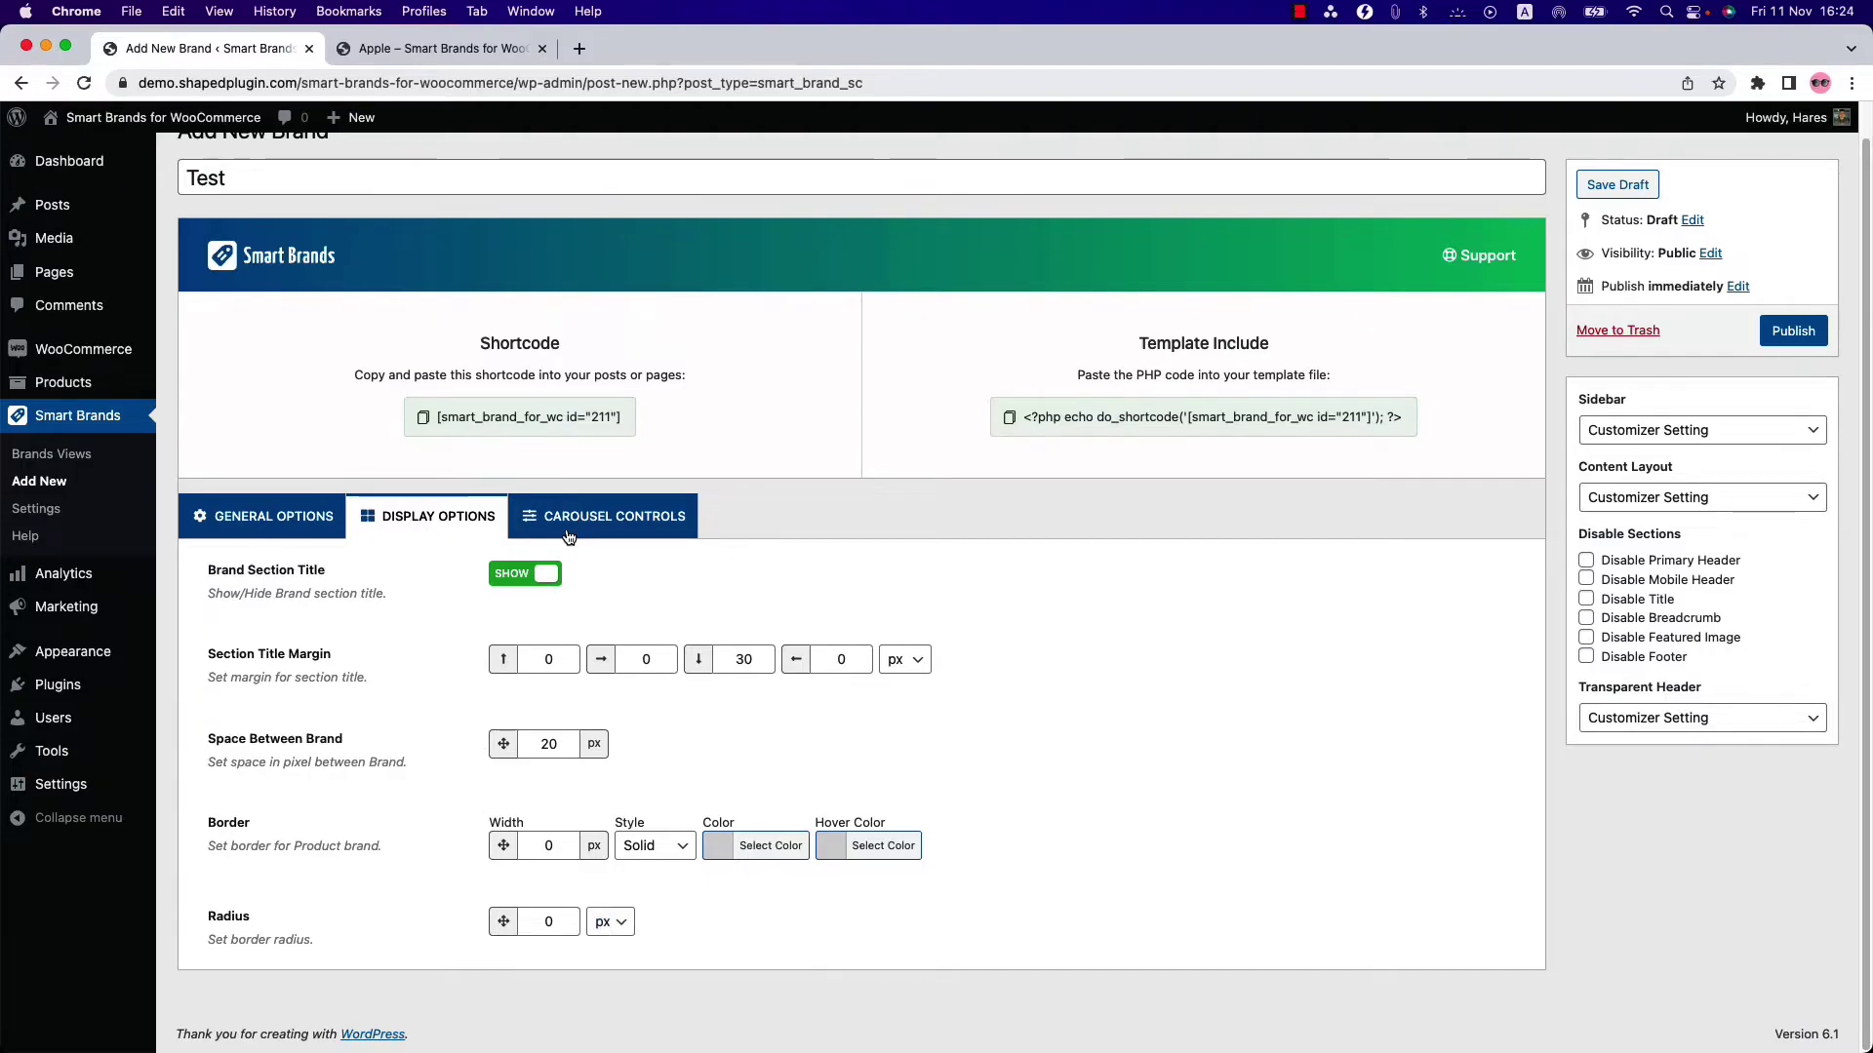
Step: Check the carousel settings and publish the Test brand view
left_click(568, 524)
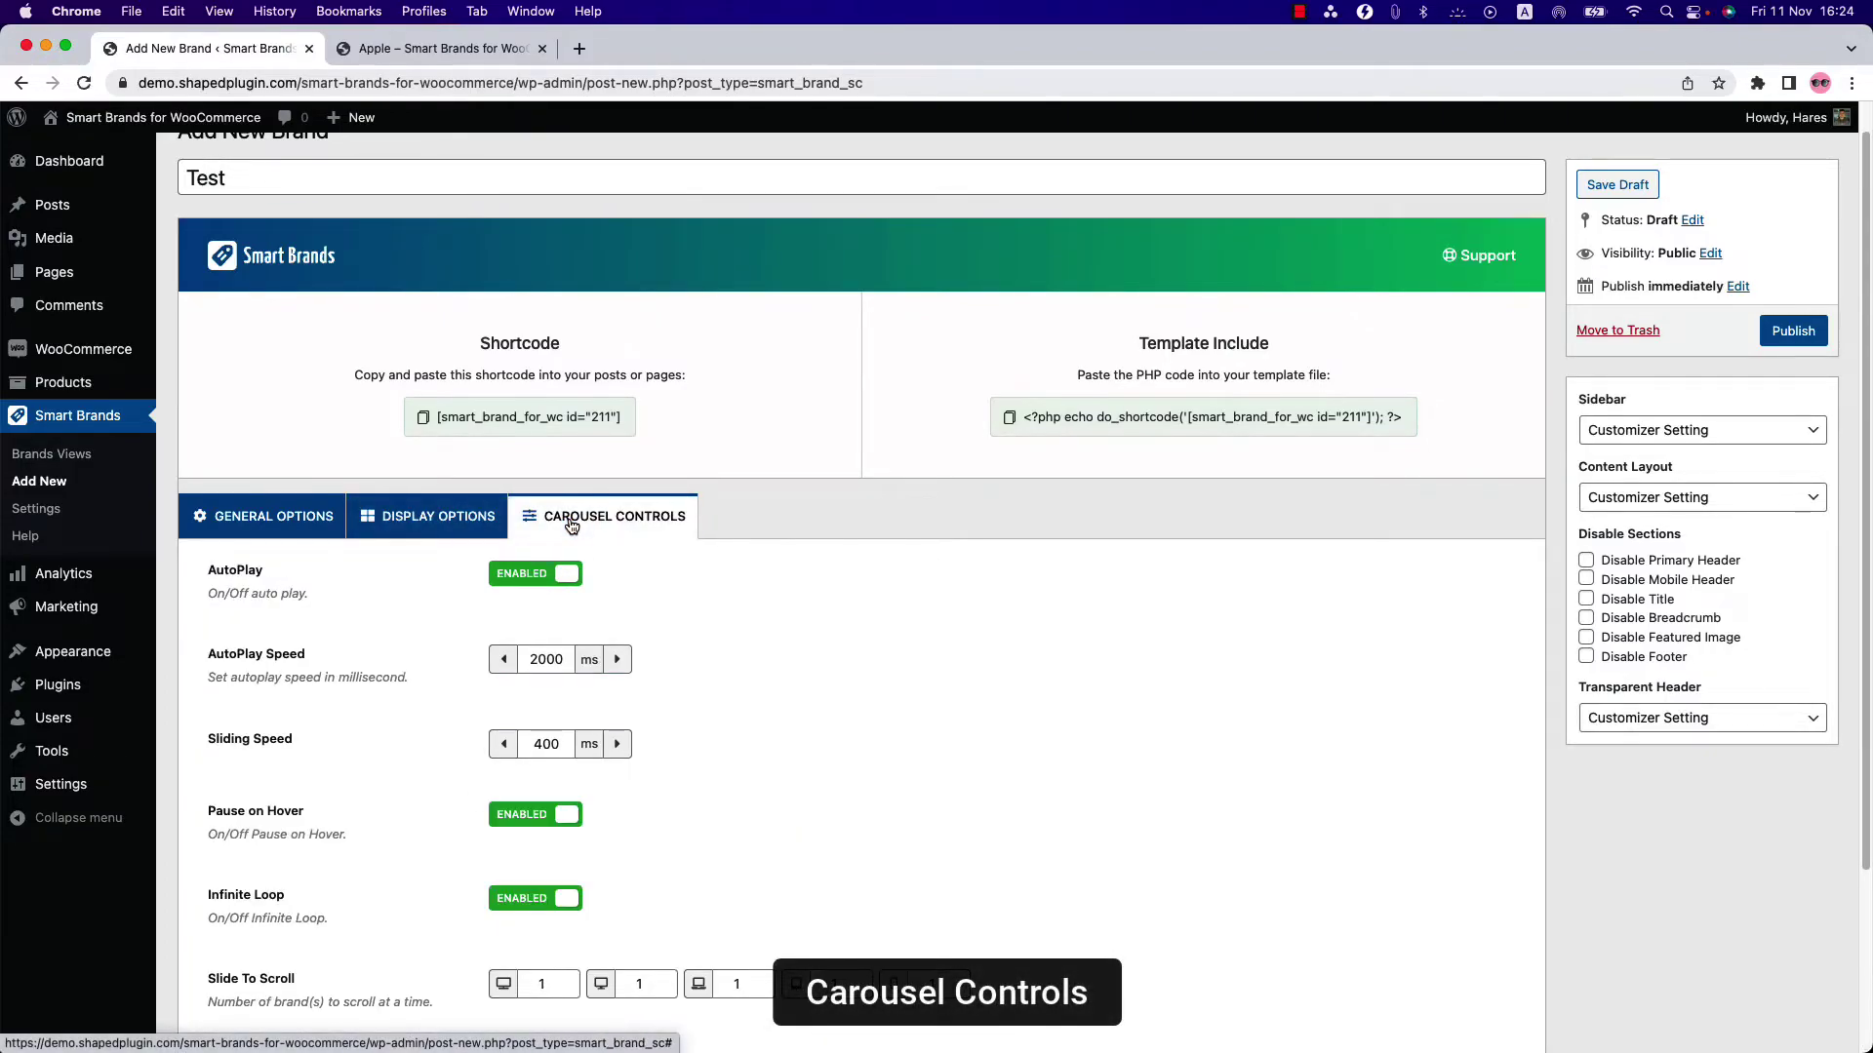
scroll(432, 795, "down", 3)
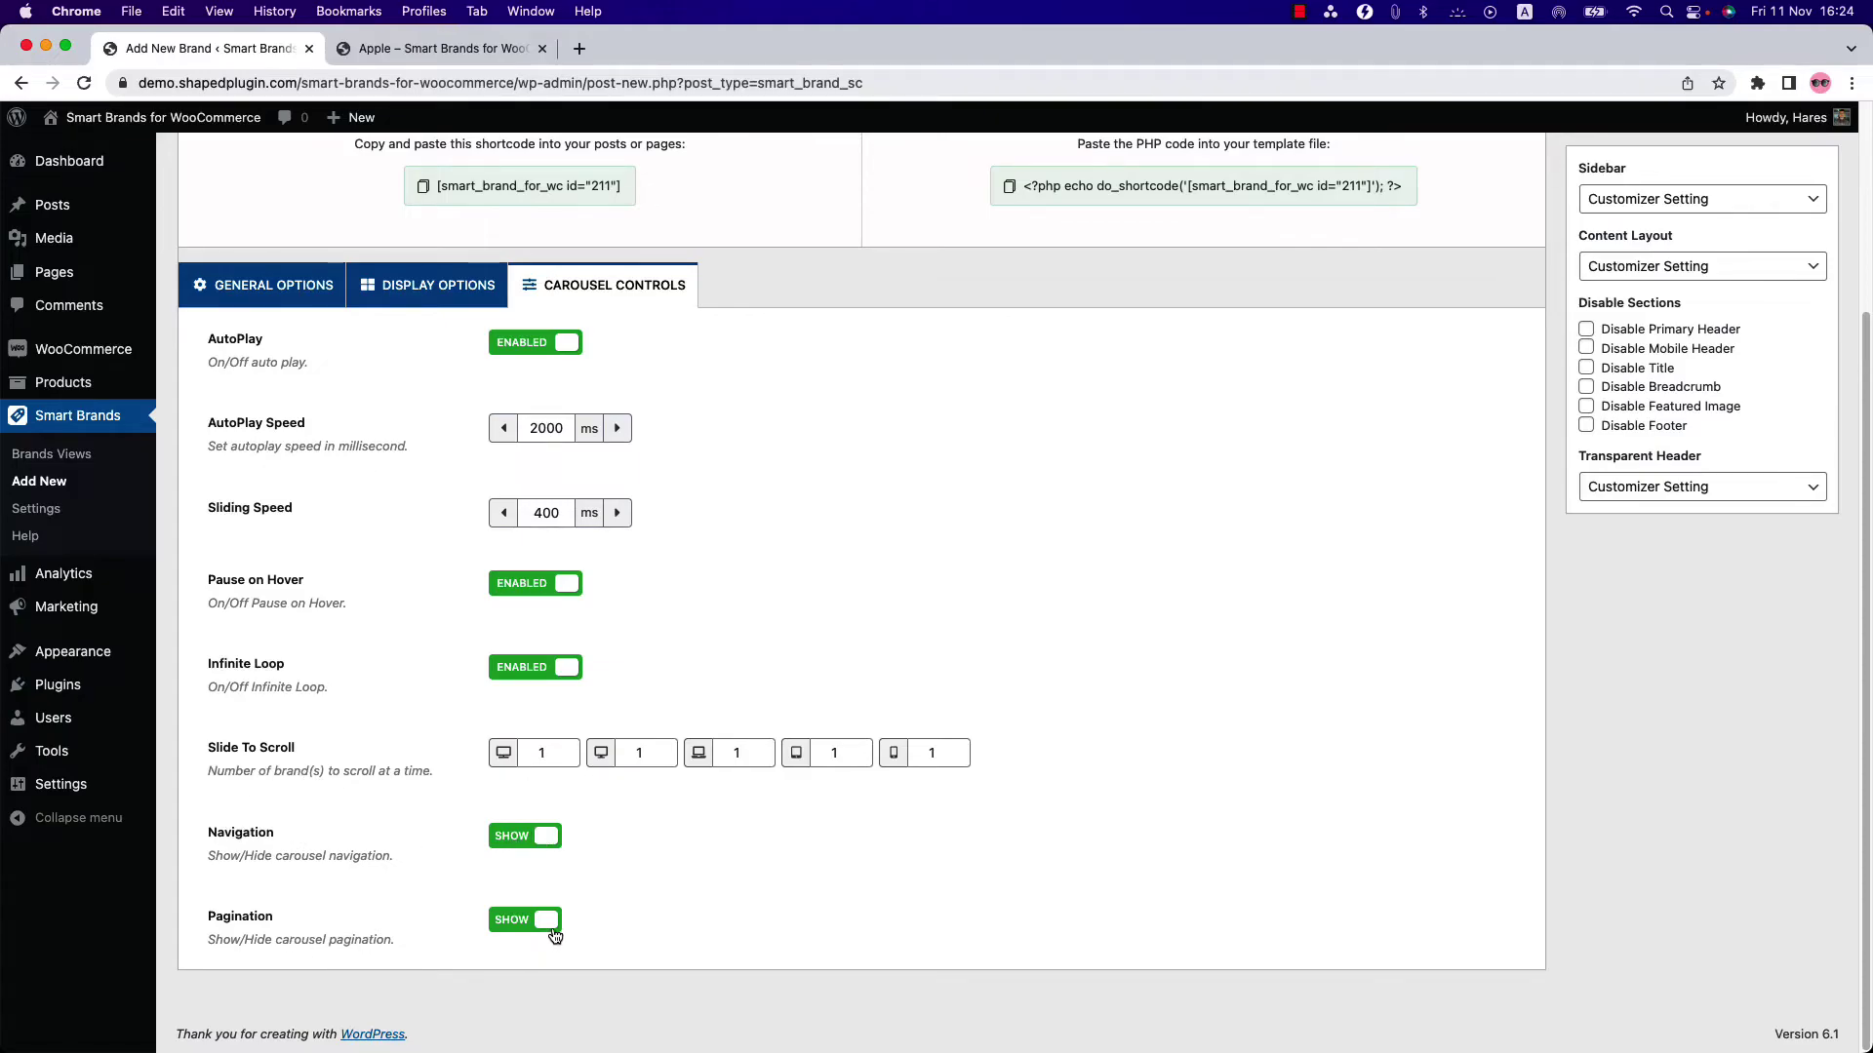
scroll(994, 783, "up", 5)
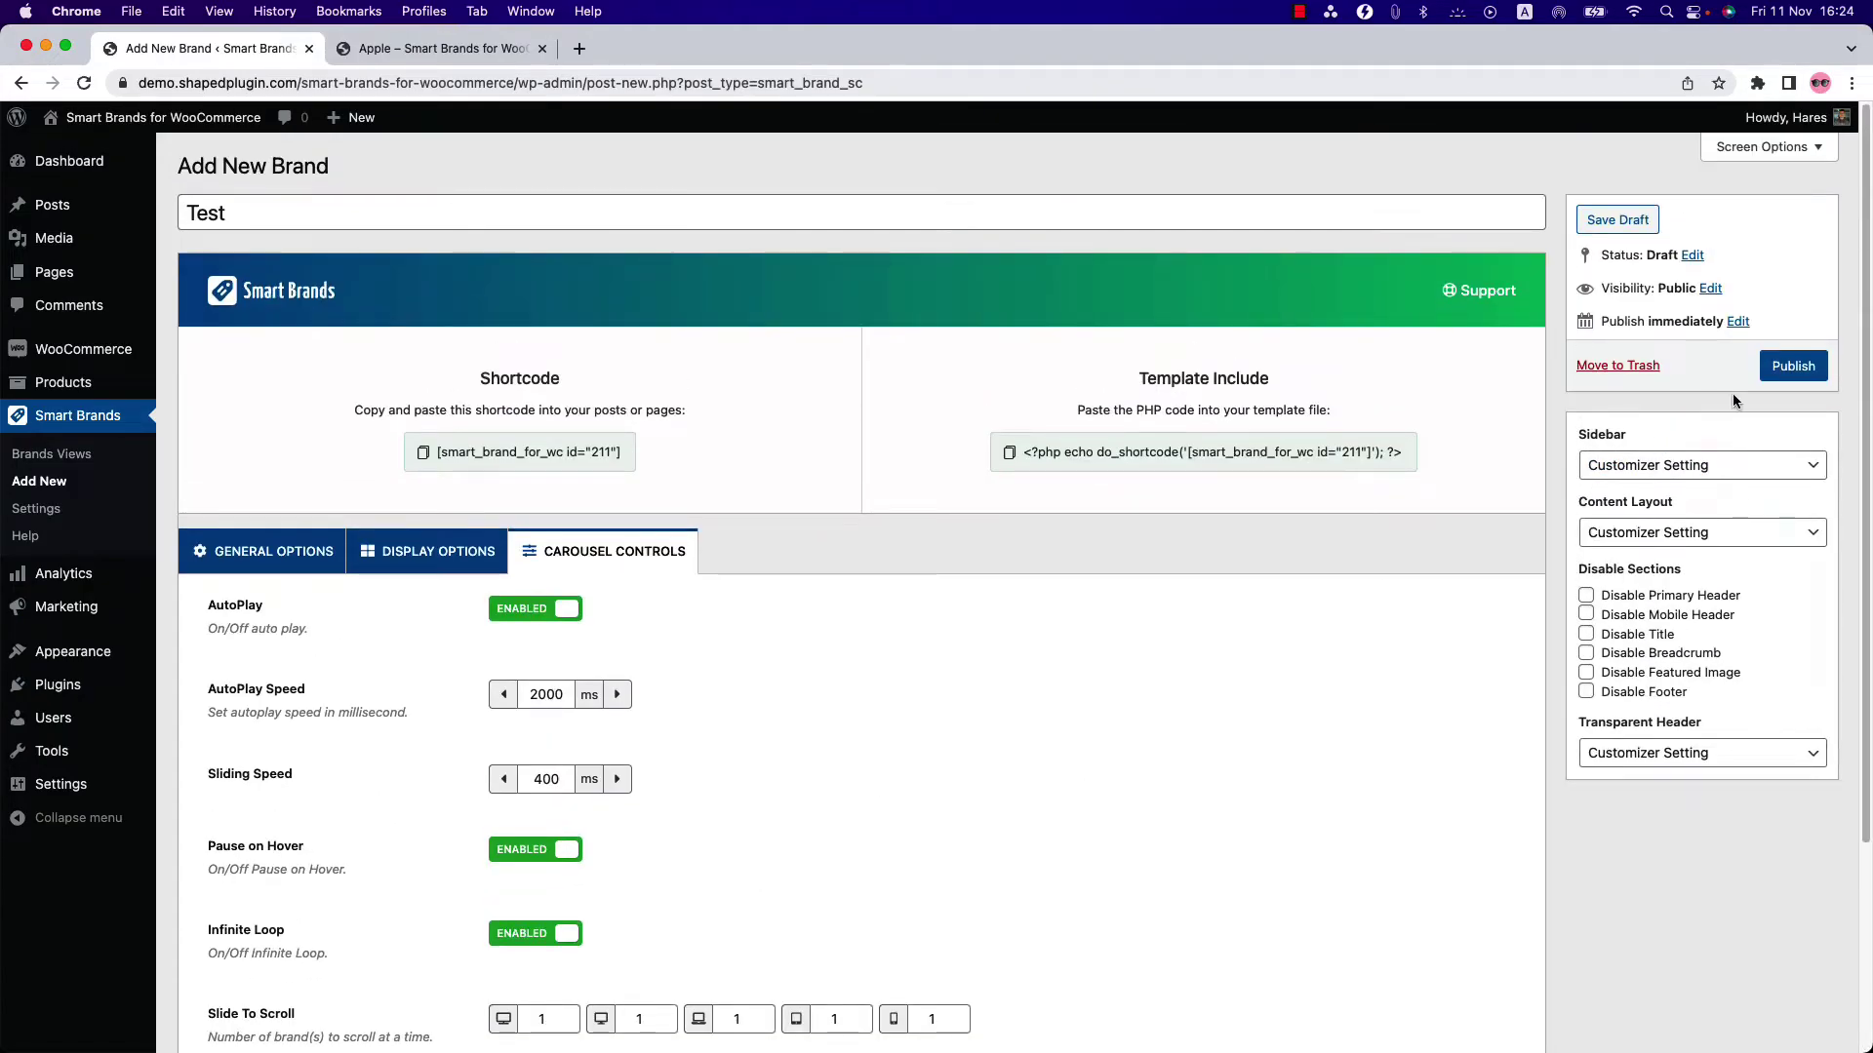
left_click(1793, 366)
Step: Copy shortcode [smart_brand_for_wc id="211"] and paste it into a new page
left_click(527, 510)
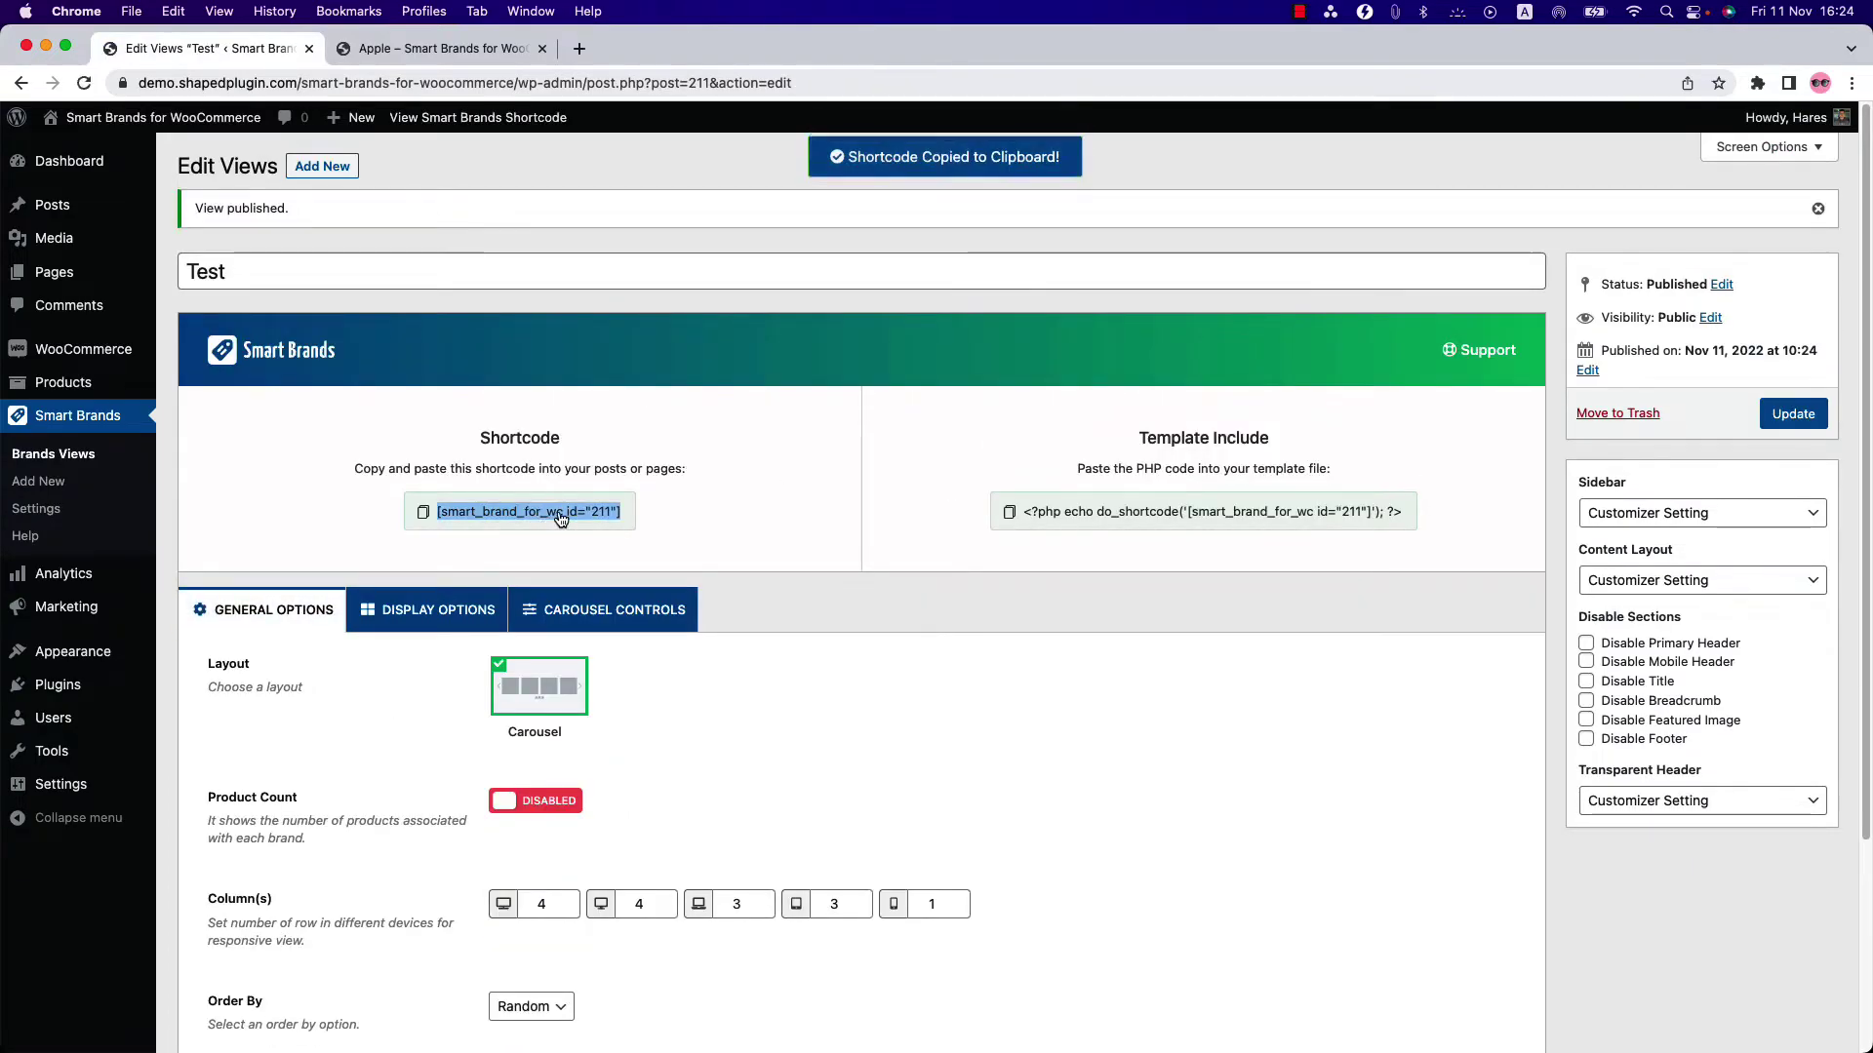
mouse_move(55, 272)
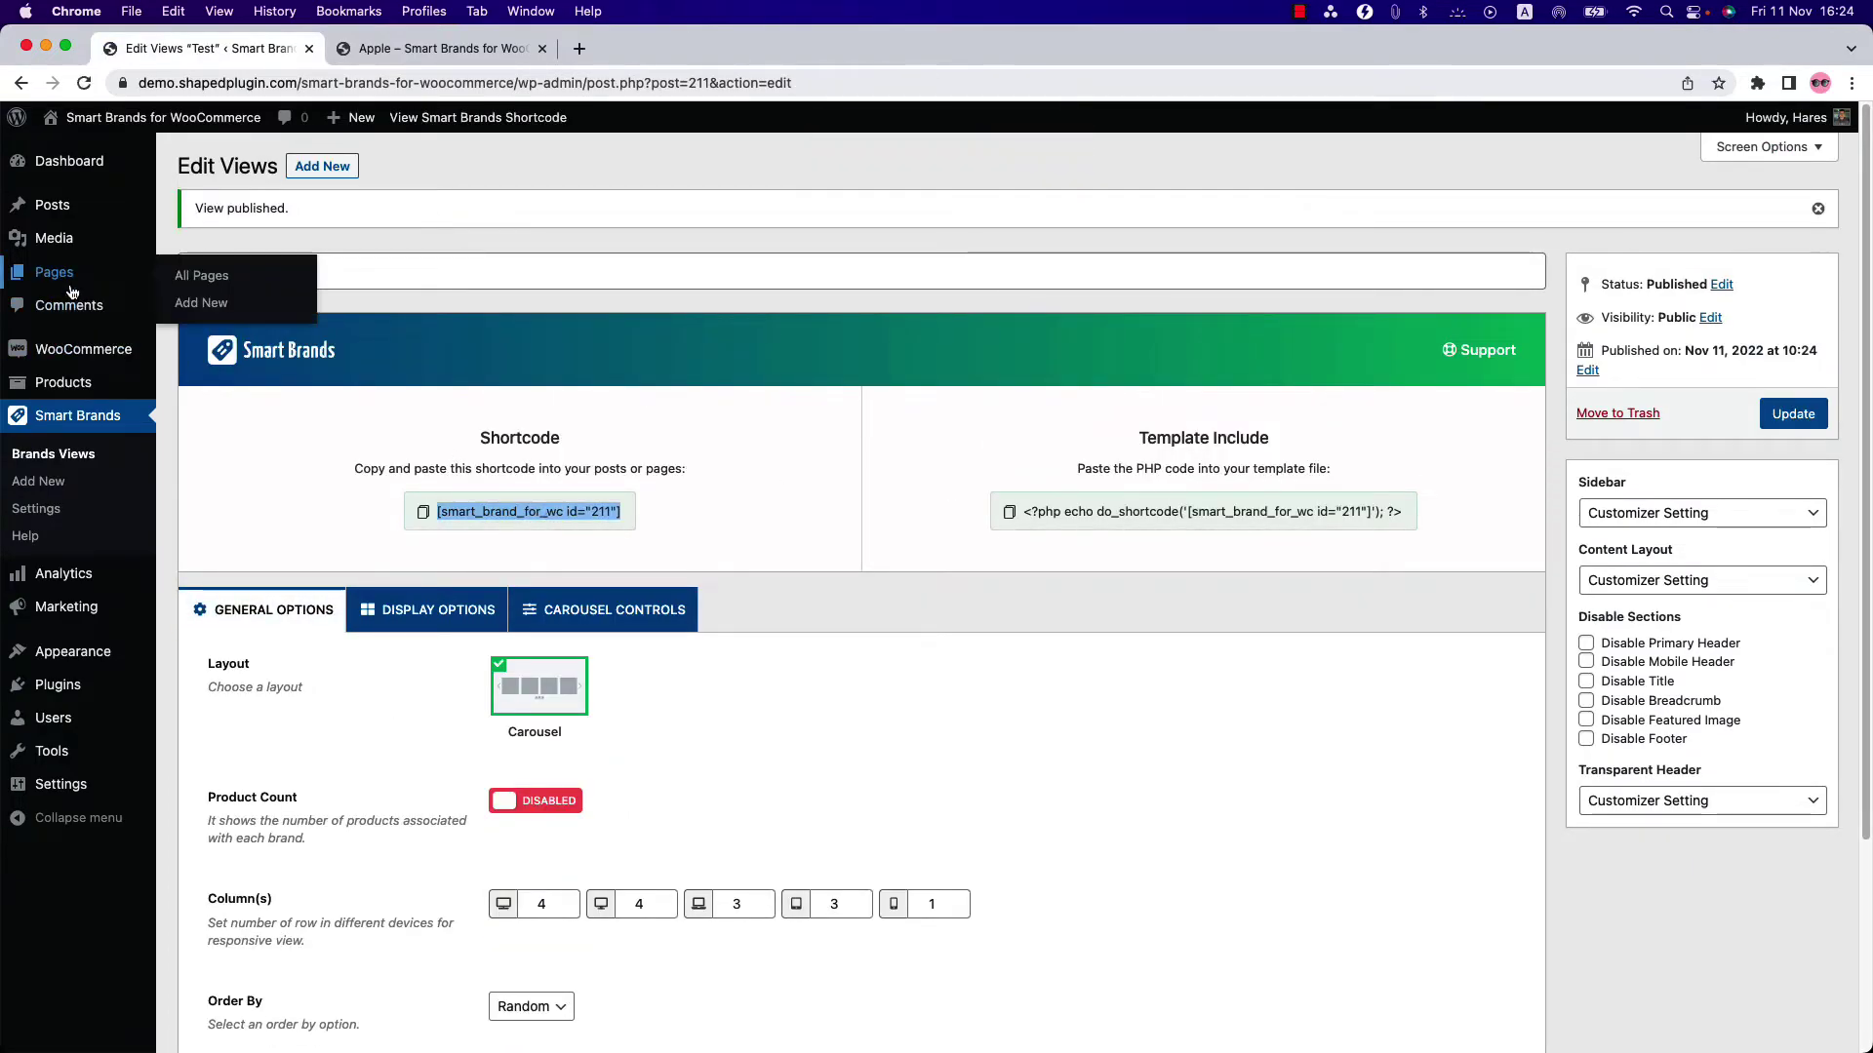
left_click(200, 301, "super")
left_click(666, 48)
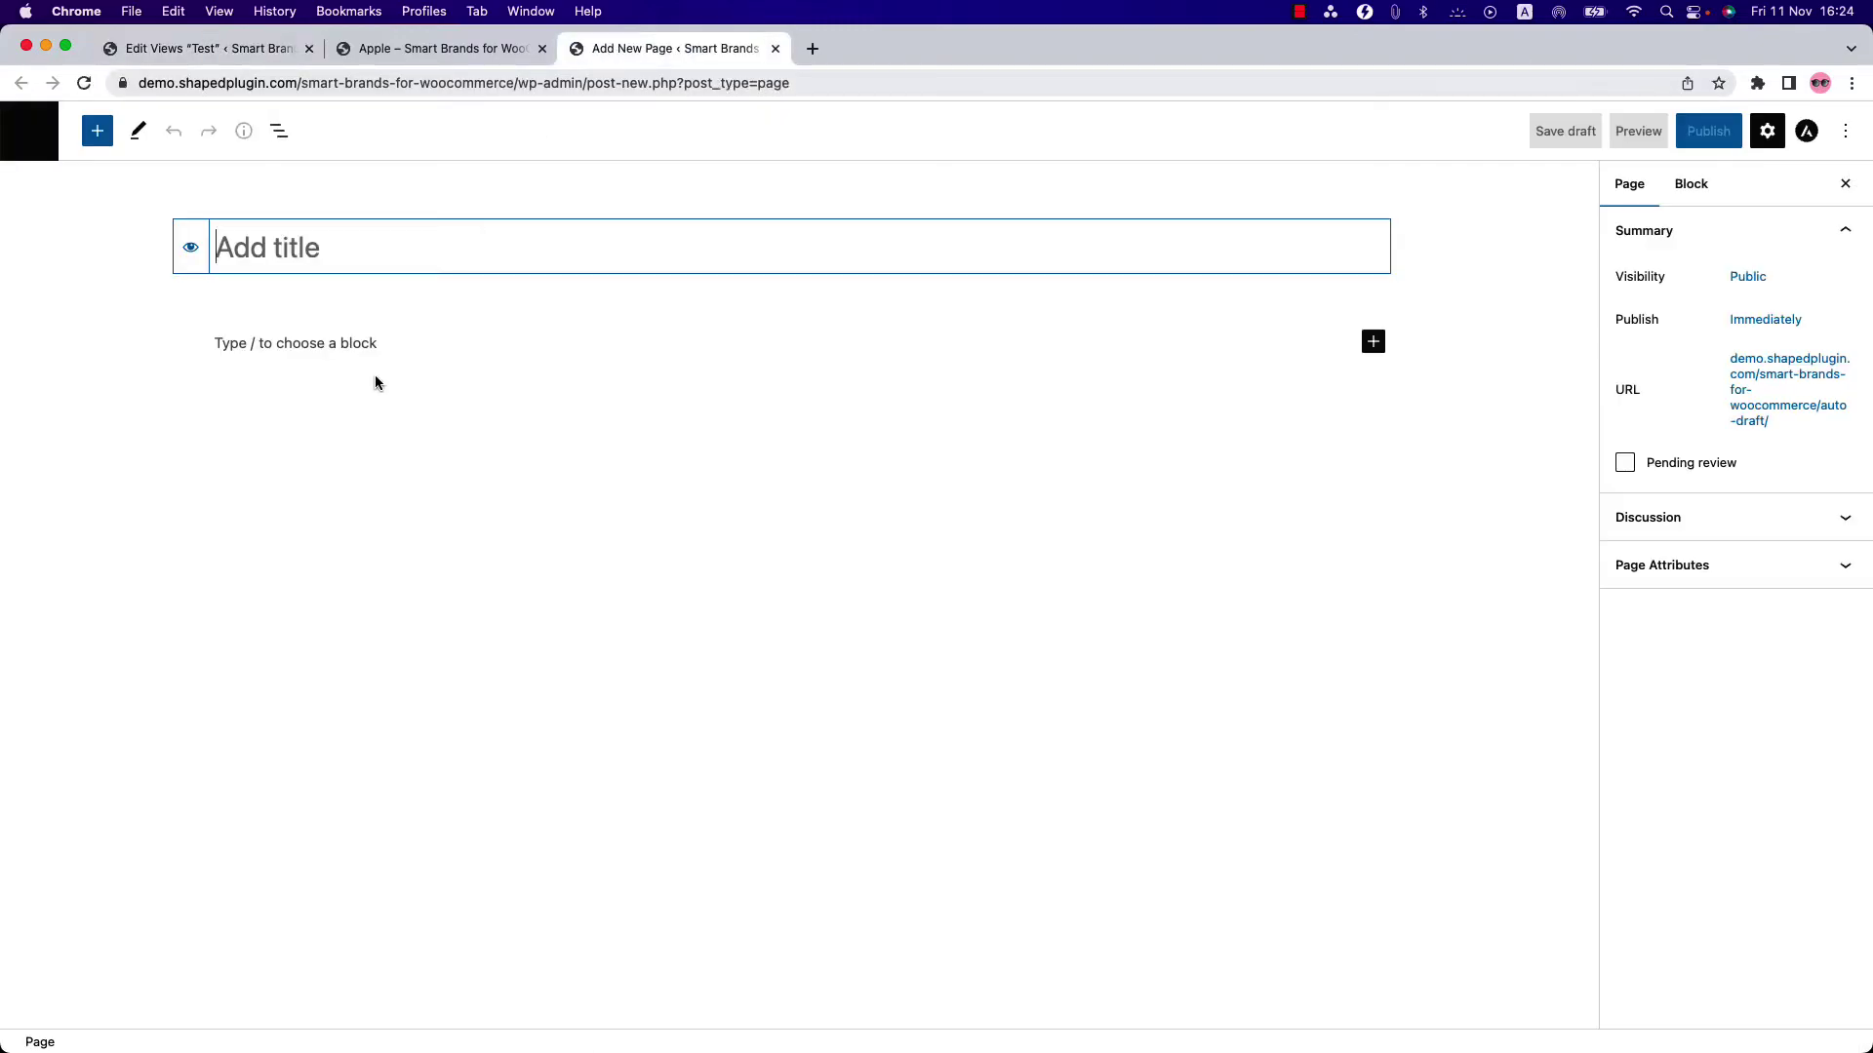
left_click(341, 342)
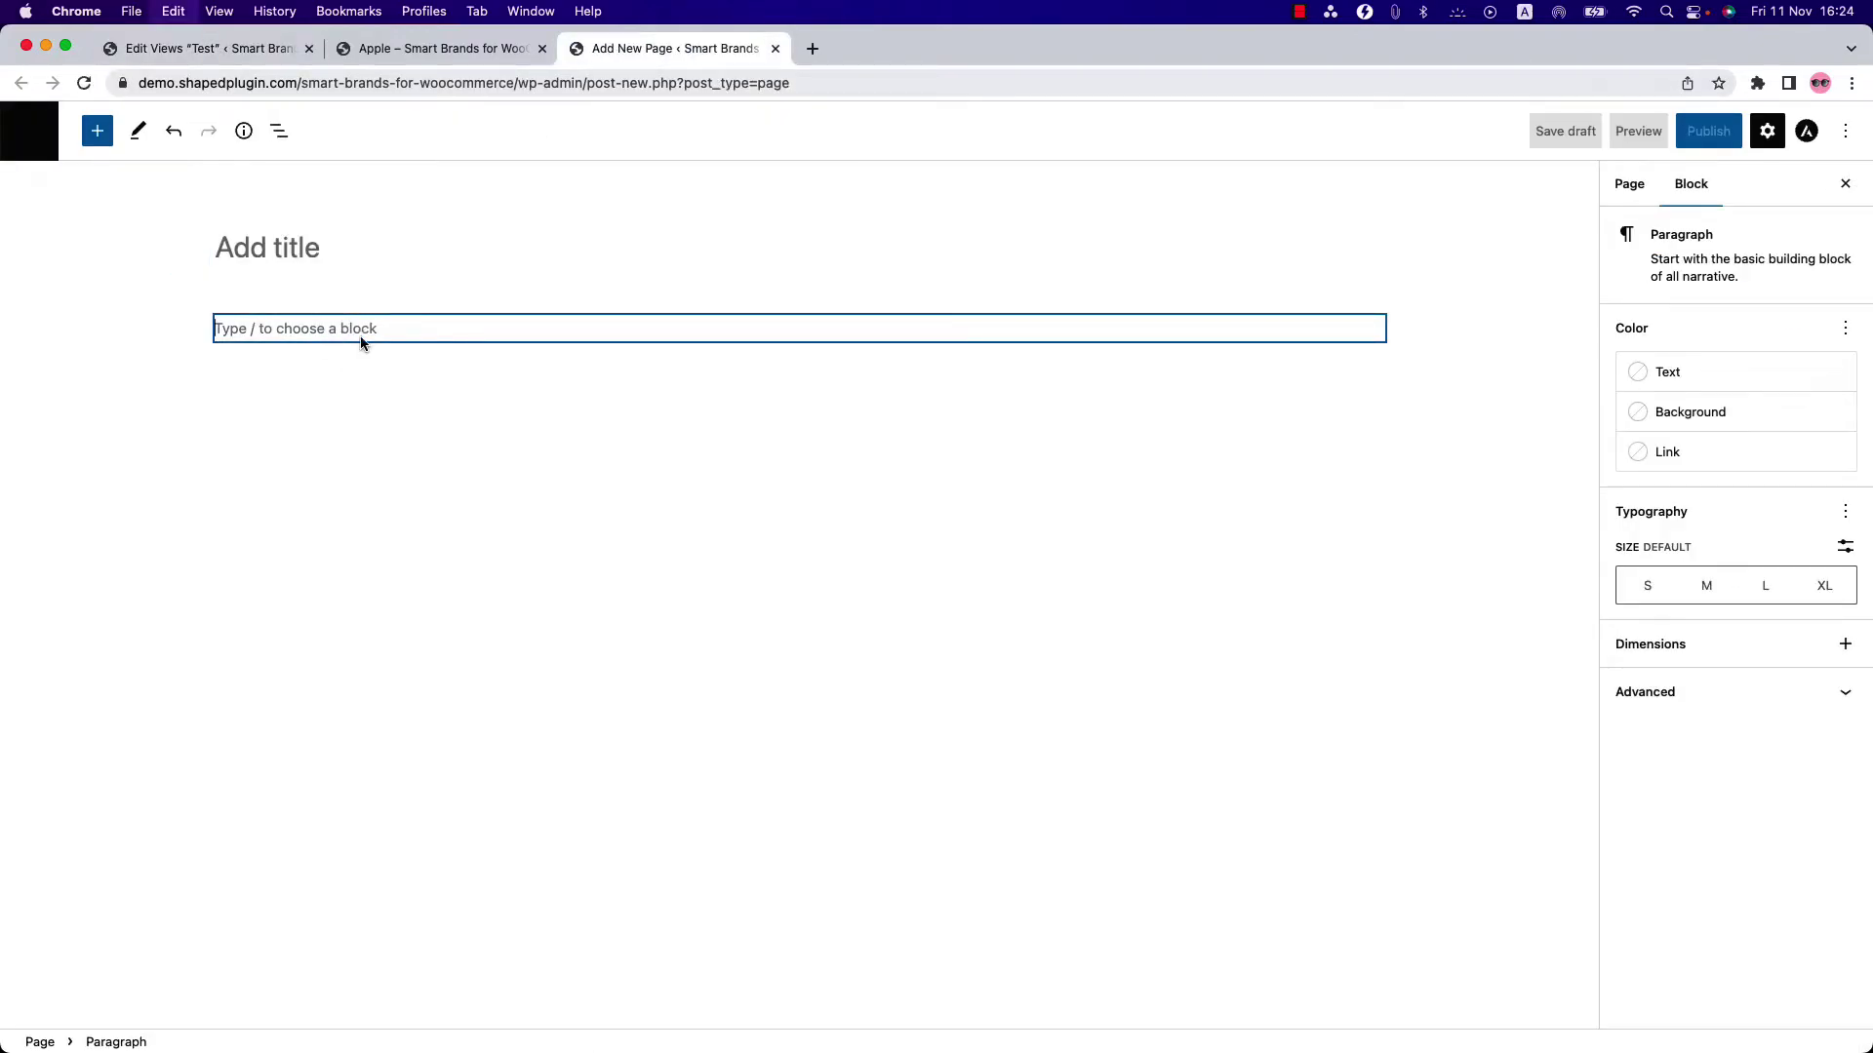
key("super+v")
Step: Publish the page and view the live Test brand carousel, advancing it a few brands
left_click(878, 586)
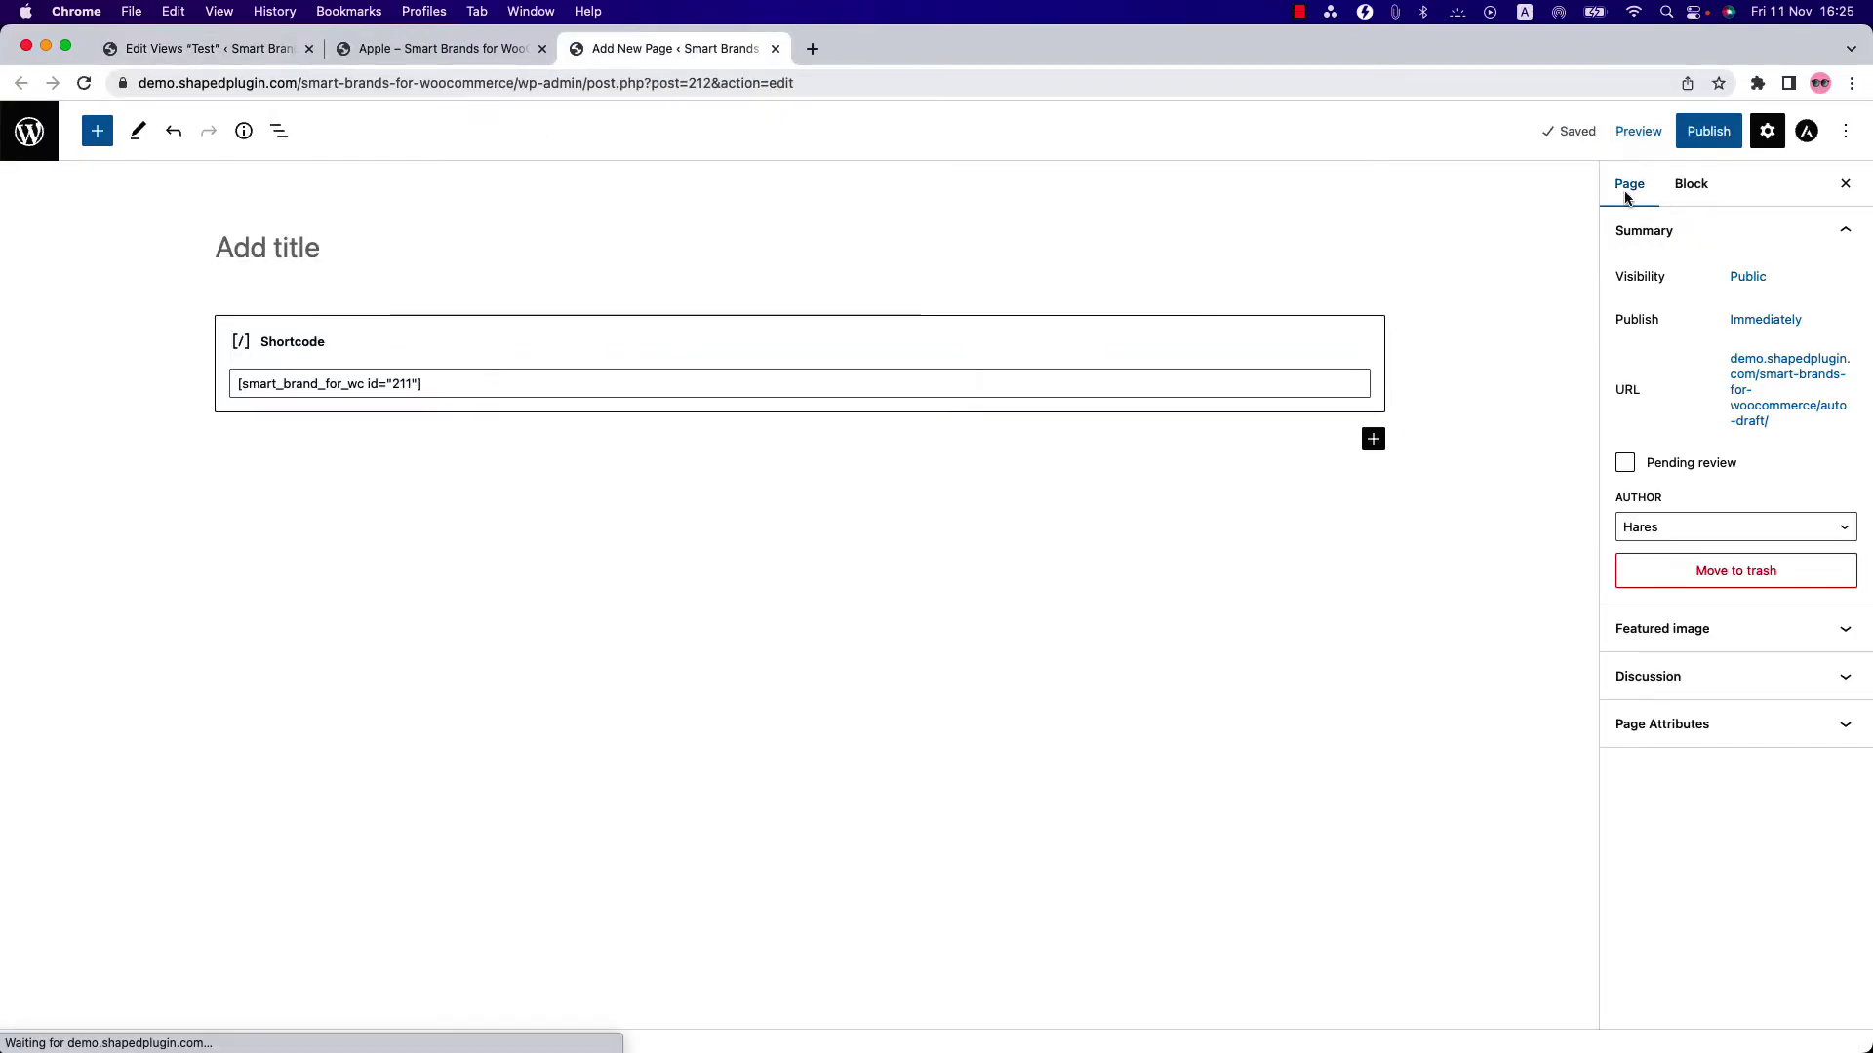
left_click(1707, 130)
left_click(1670, 345)
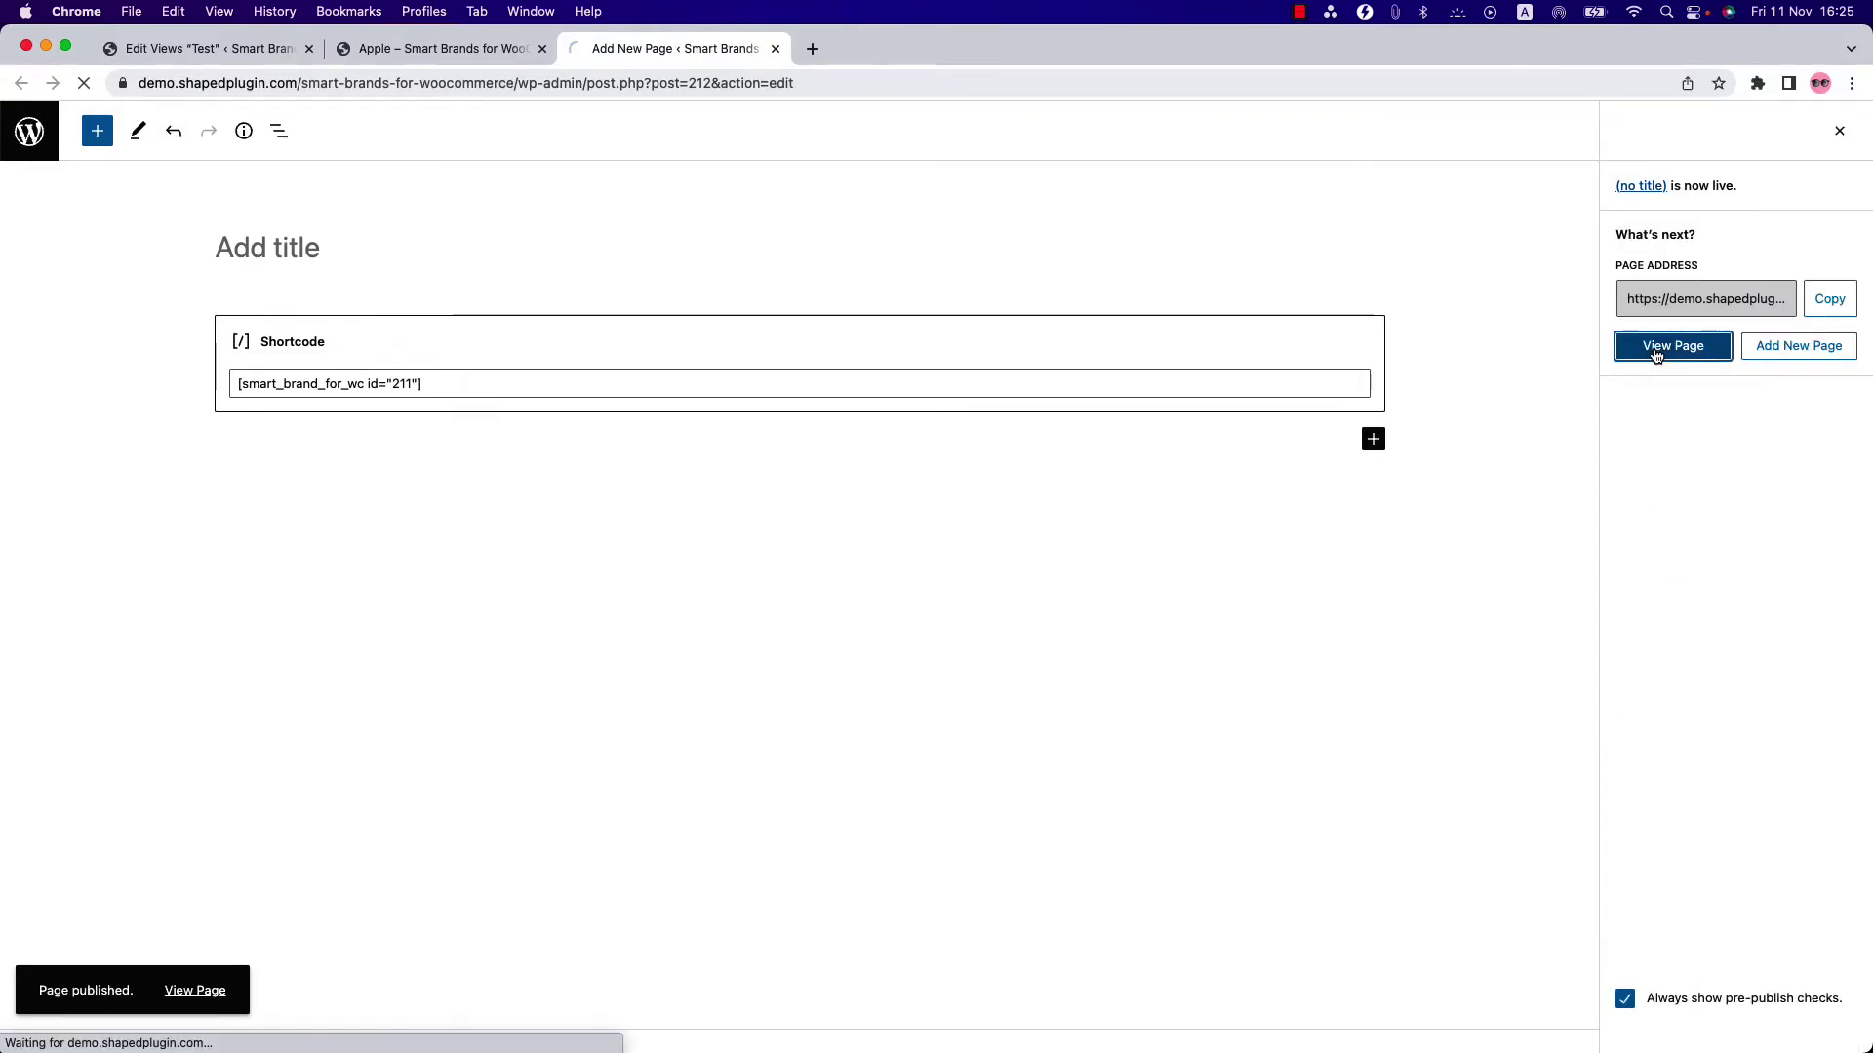
mouse_move(1488, 442)
left_mouse_down()
mouse_move(1208, 453)
mouse_move(654, 426)
left_mouse_up()
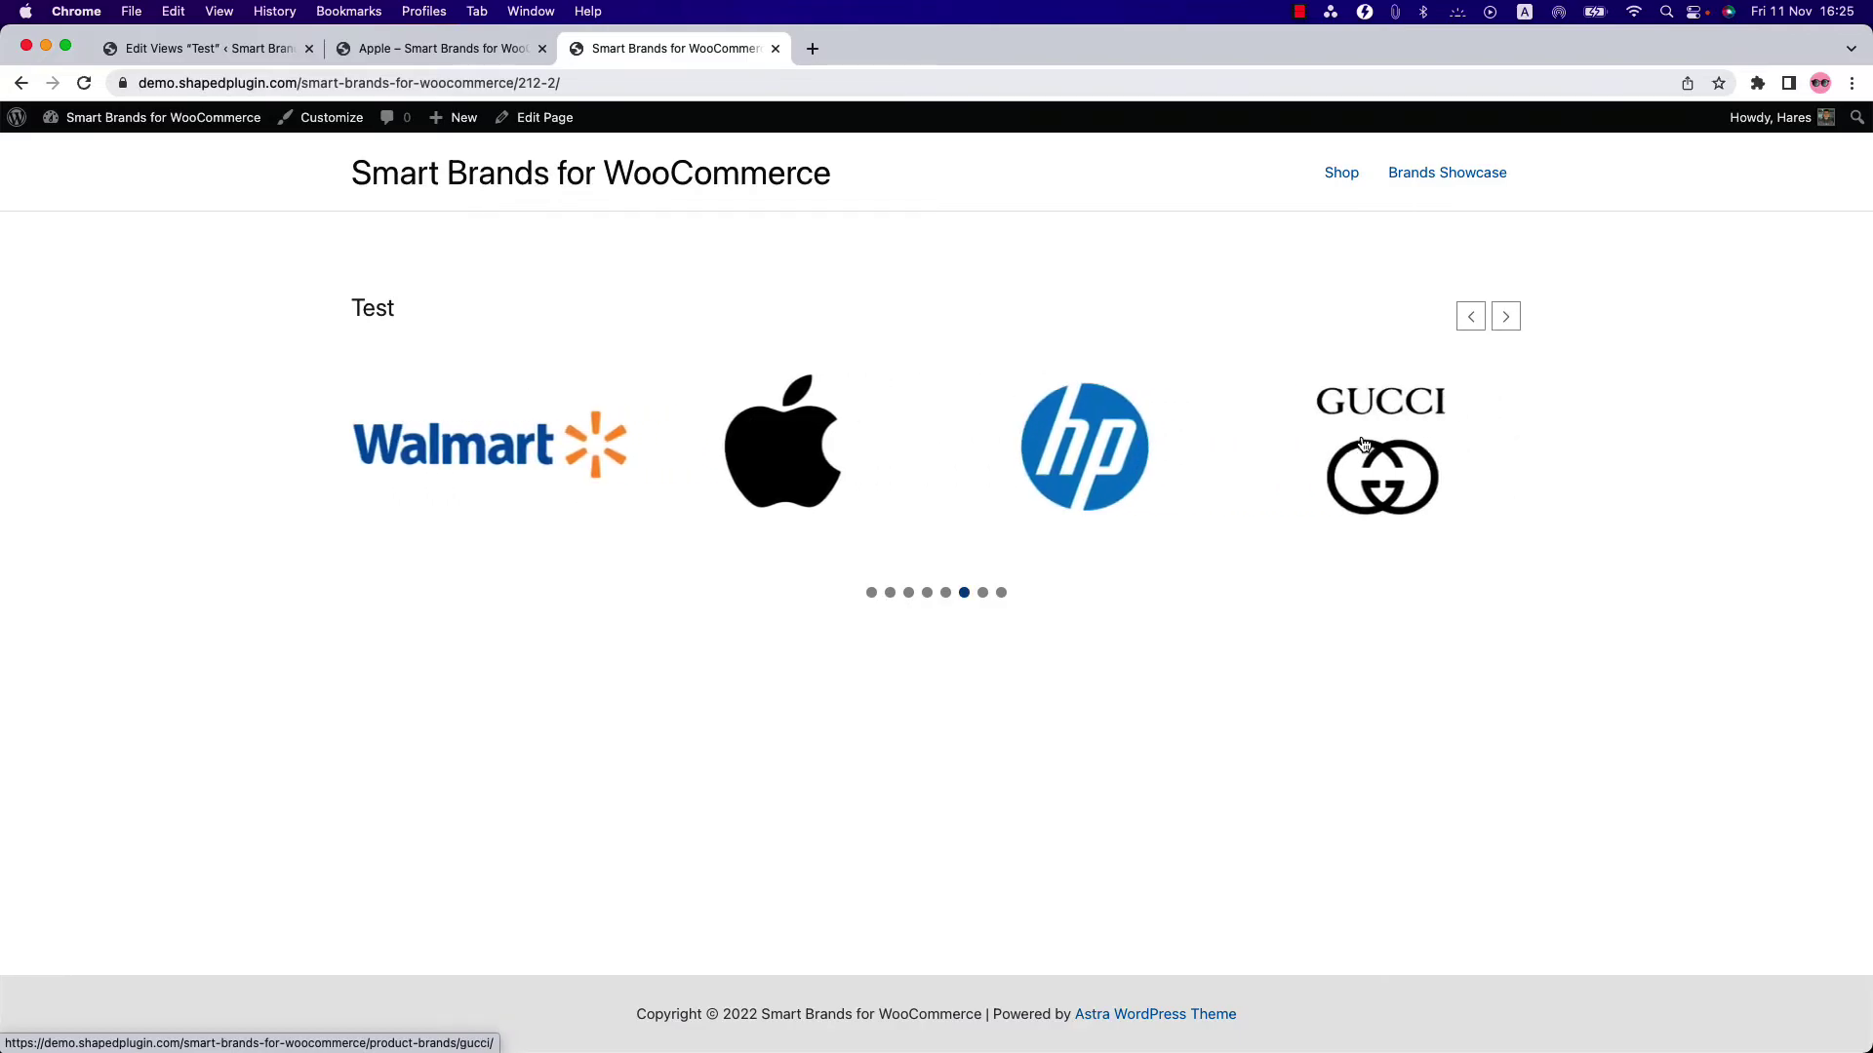
Step: Raise the Test view's first column count to 6, update, and reload the page to show six brands
left_click(205, 47)
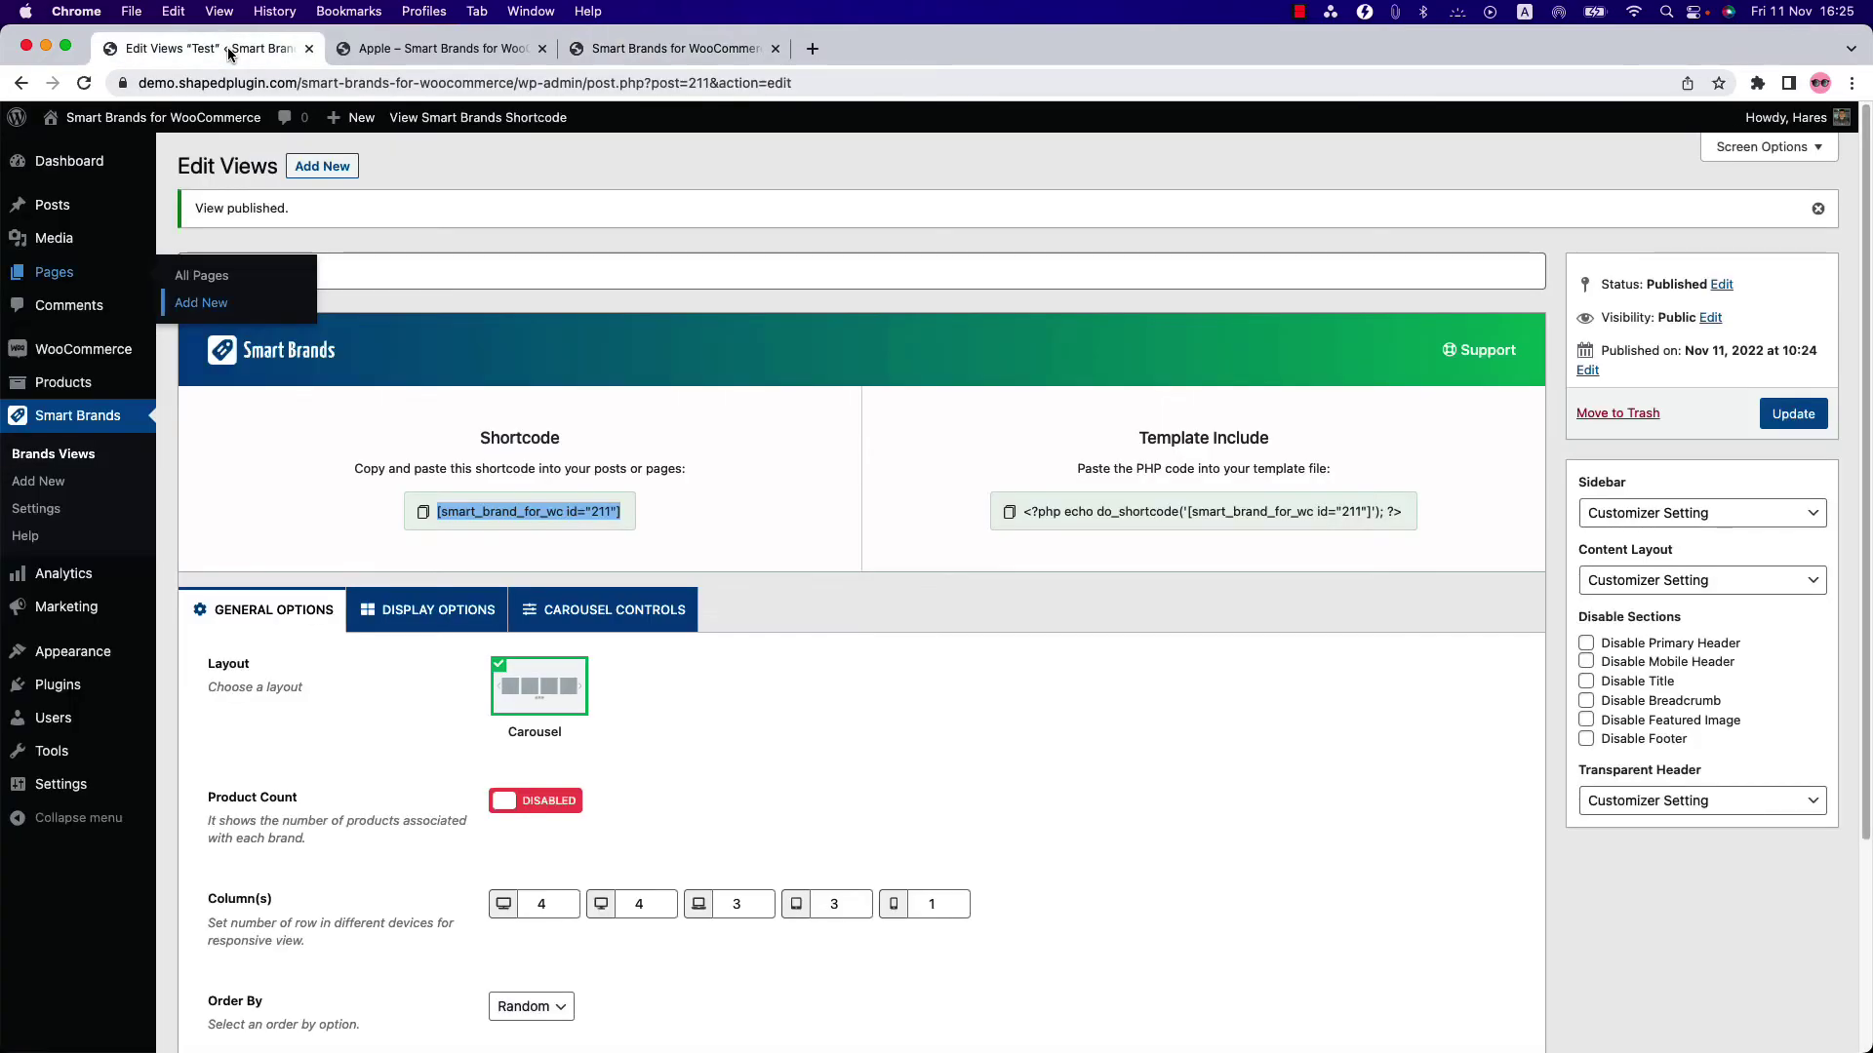
scroll(416, 670, "down", 5)
scroll(549, 663, "down", 5)
left_click(568, 627)
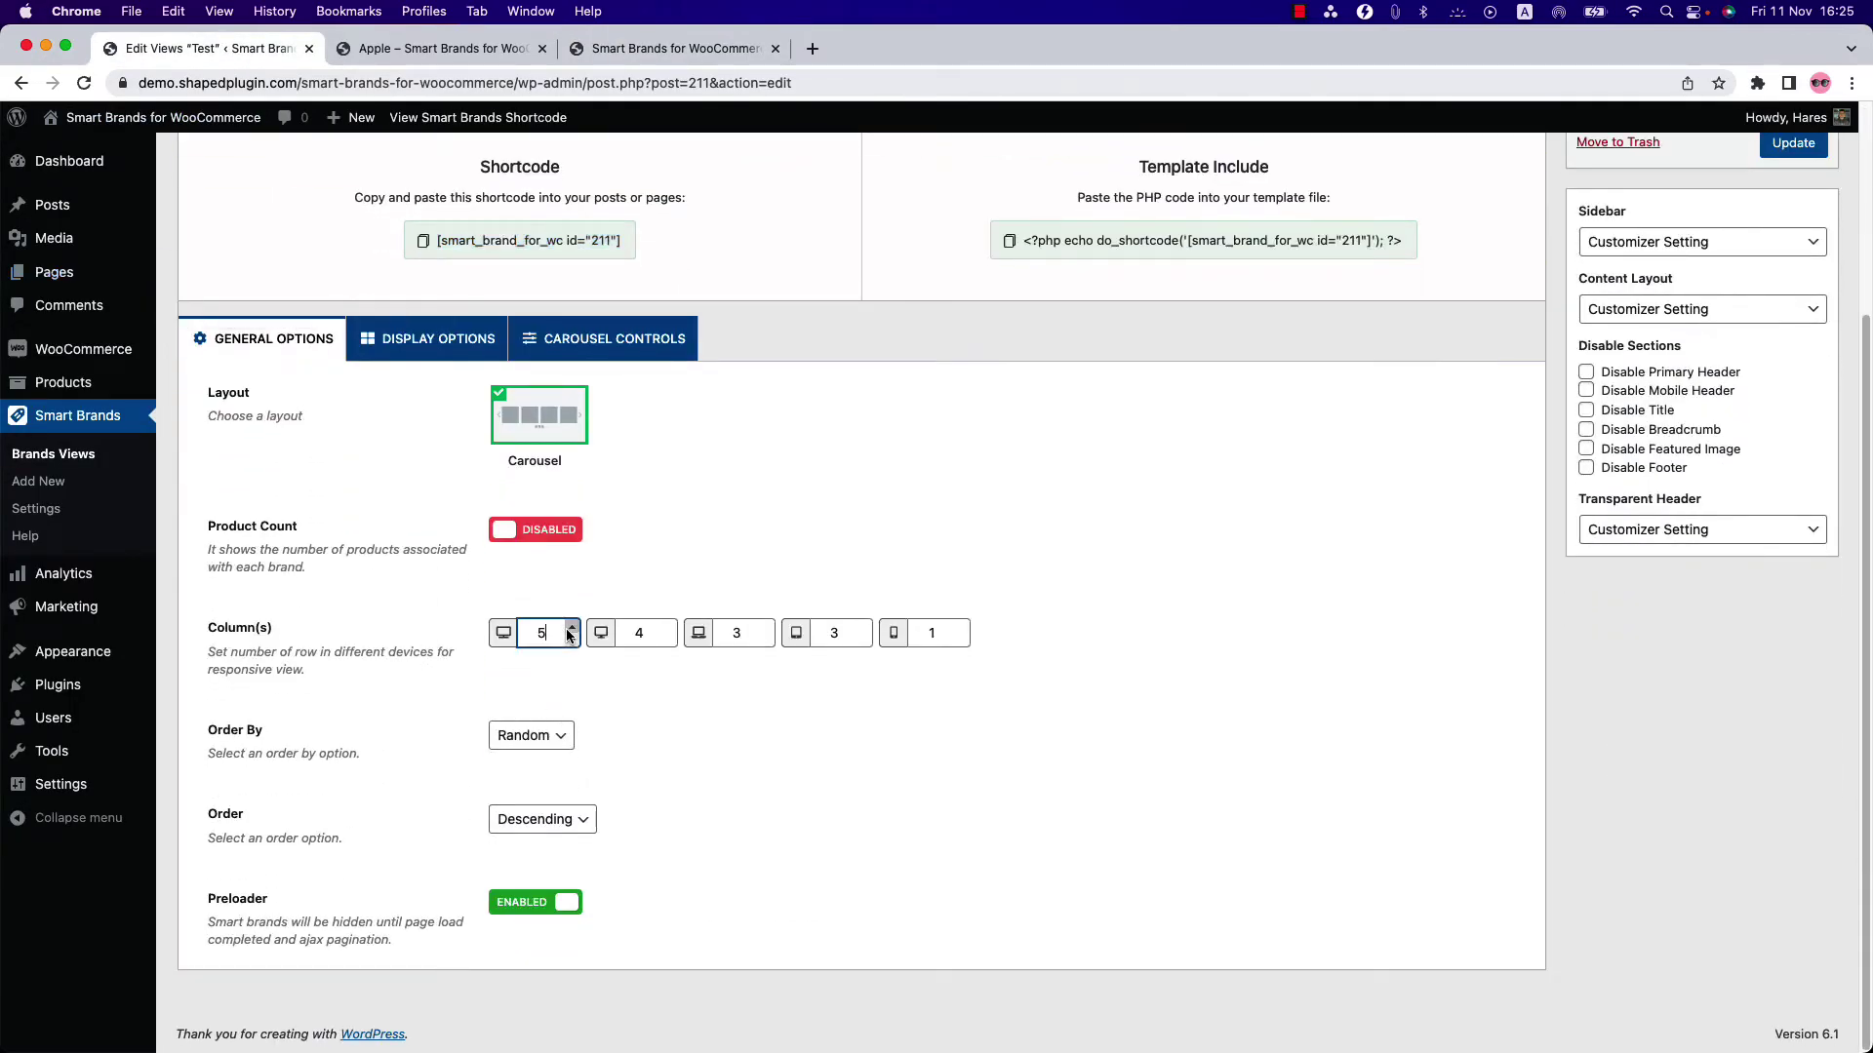
scroll(1156, 665, "up", 5)
left_click(1792, 414)
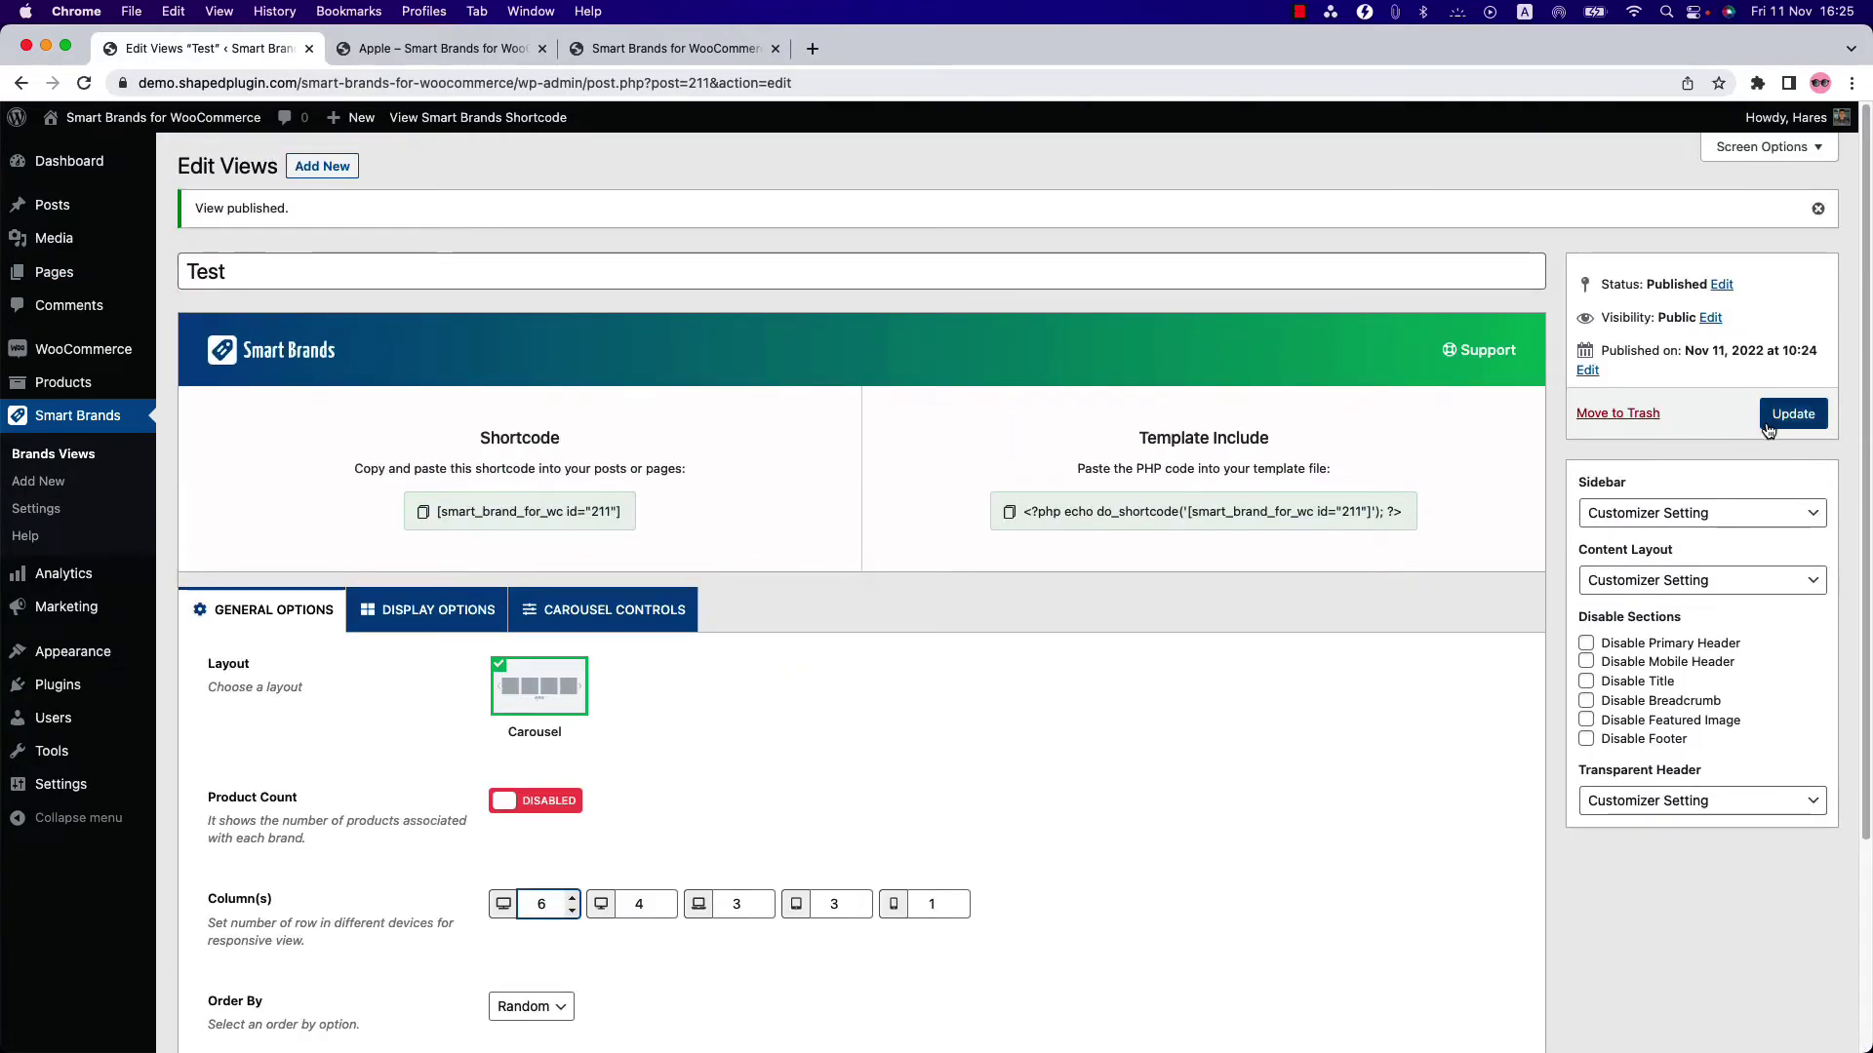
left_click(673, 49)
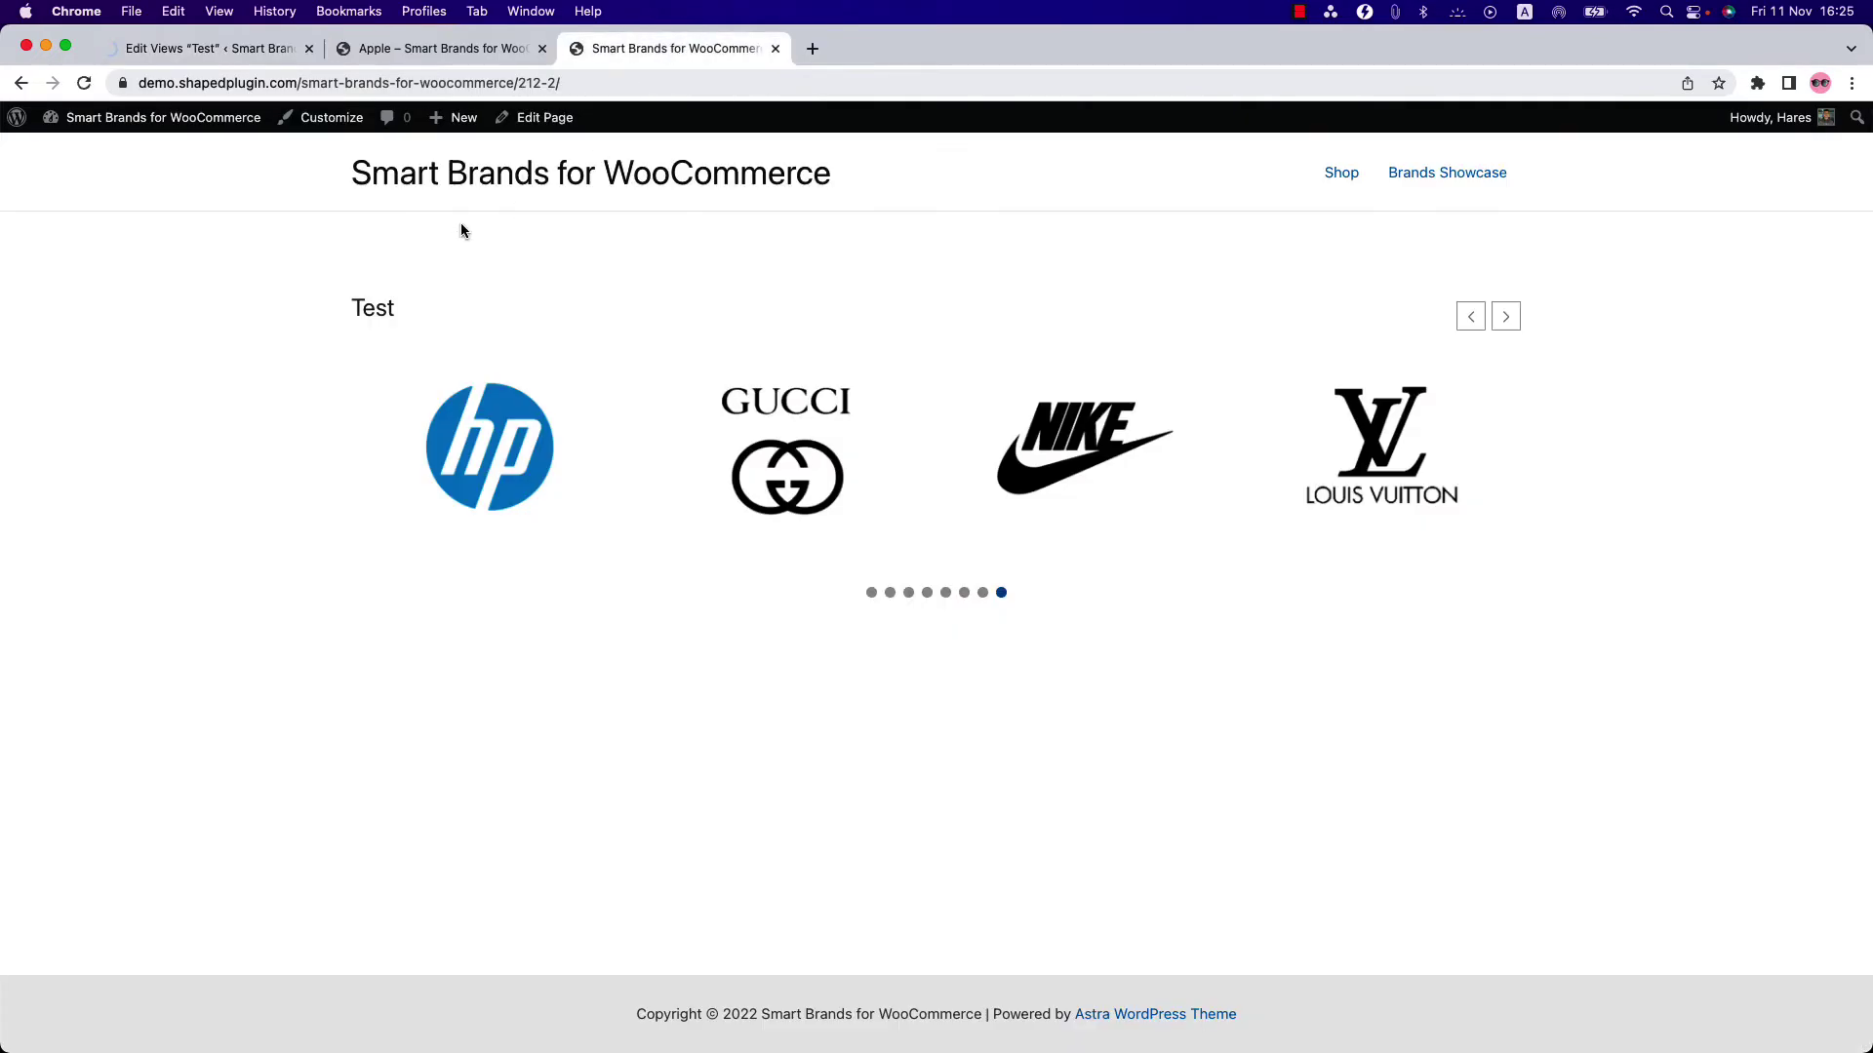
left_click(83, 82)
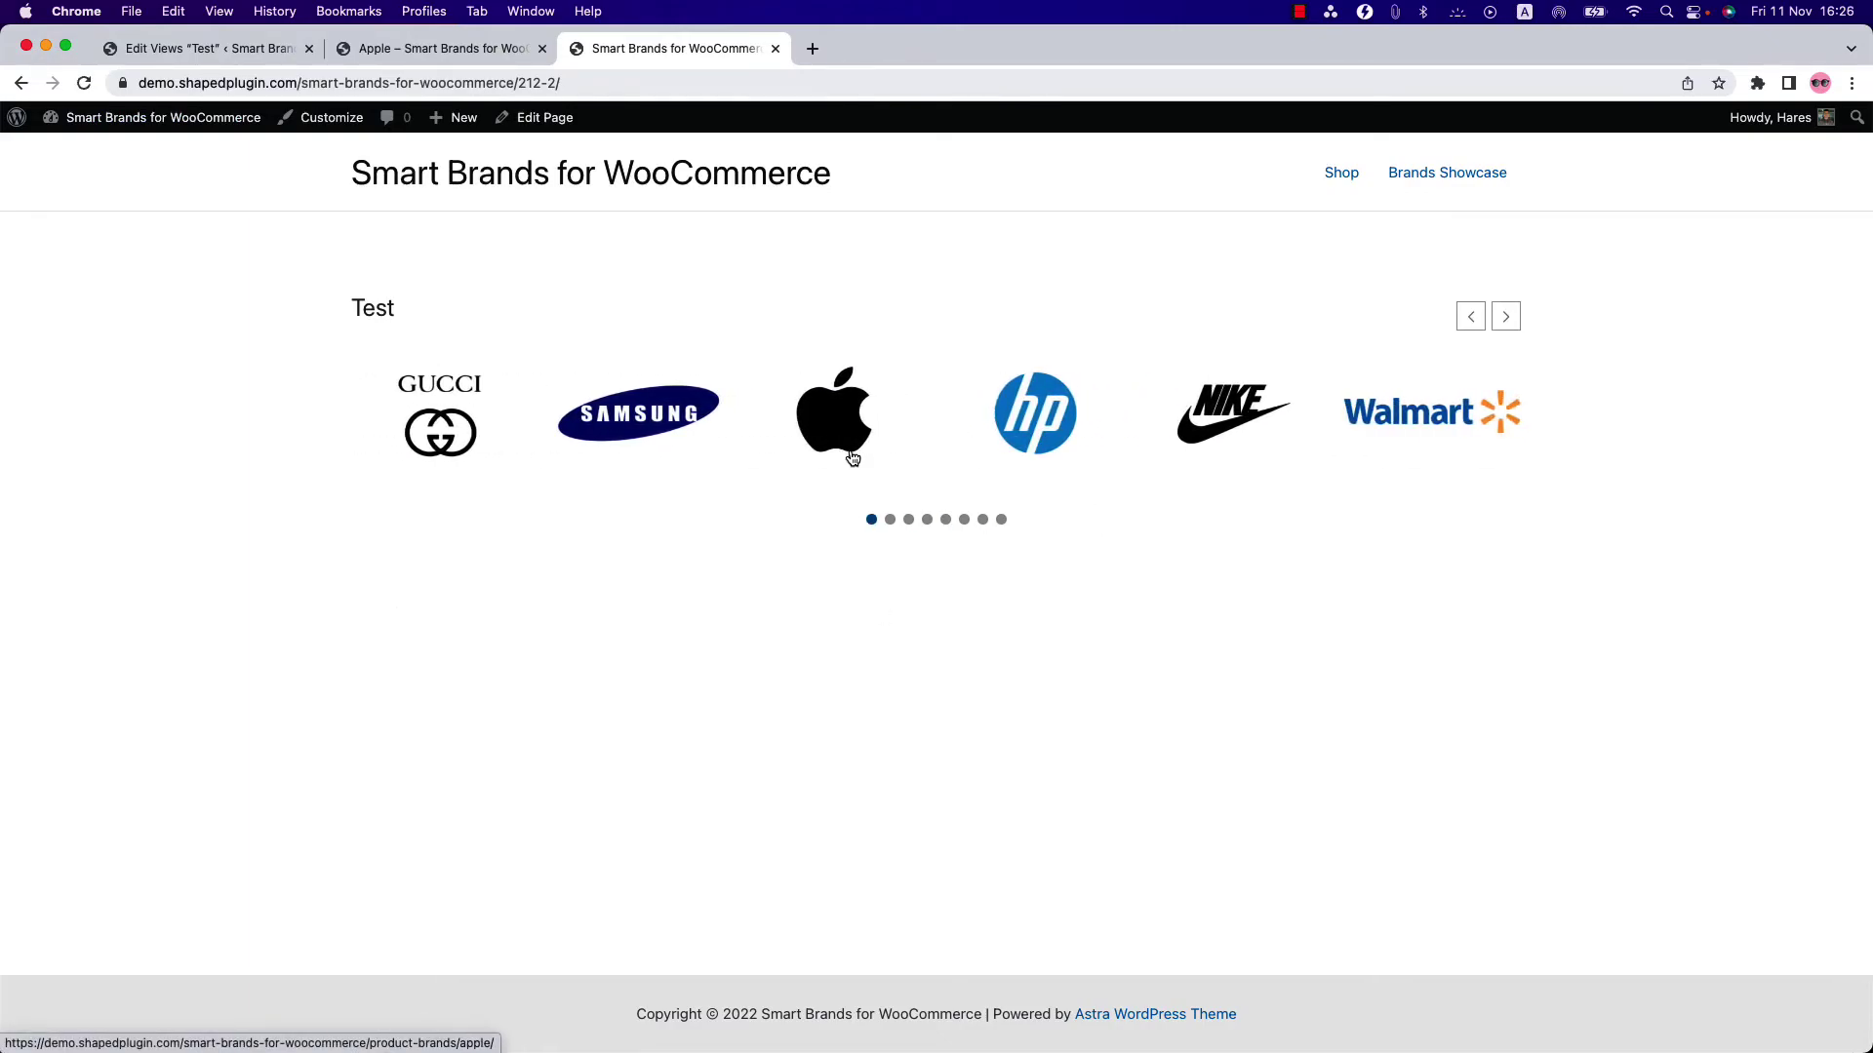
Step: Browse the Brands Showcase carousels, then return to the Test view's edit screen
left_click(1411, 183)
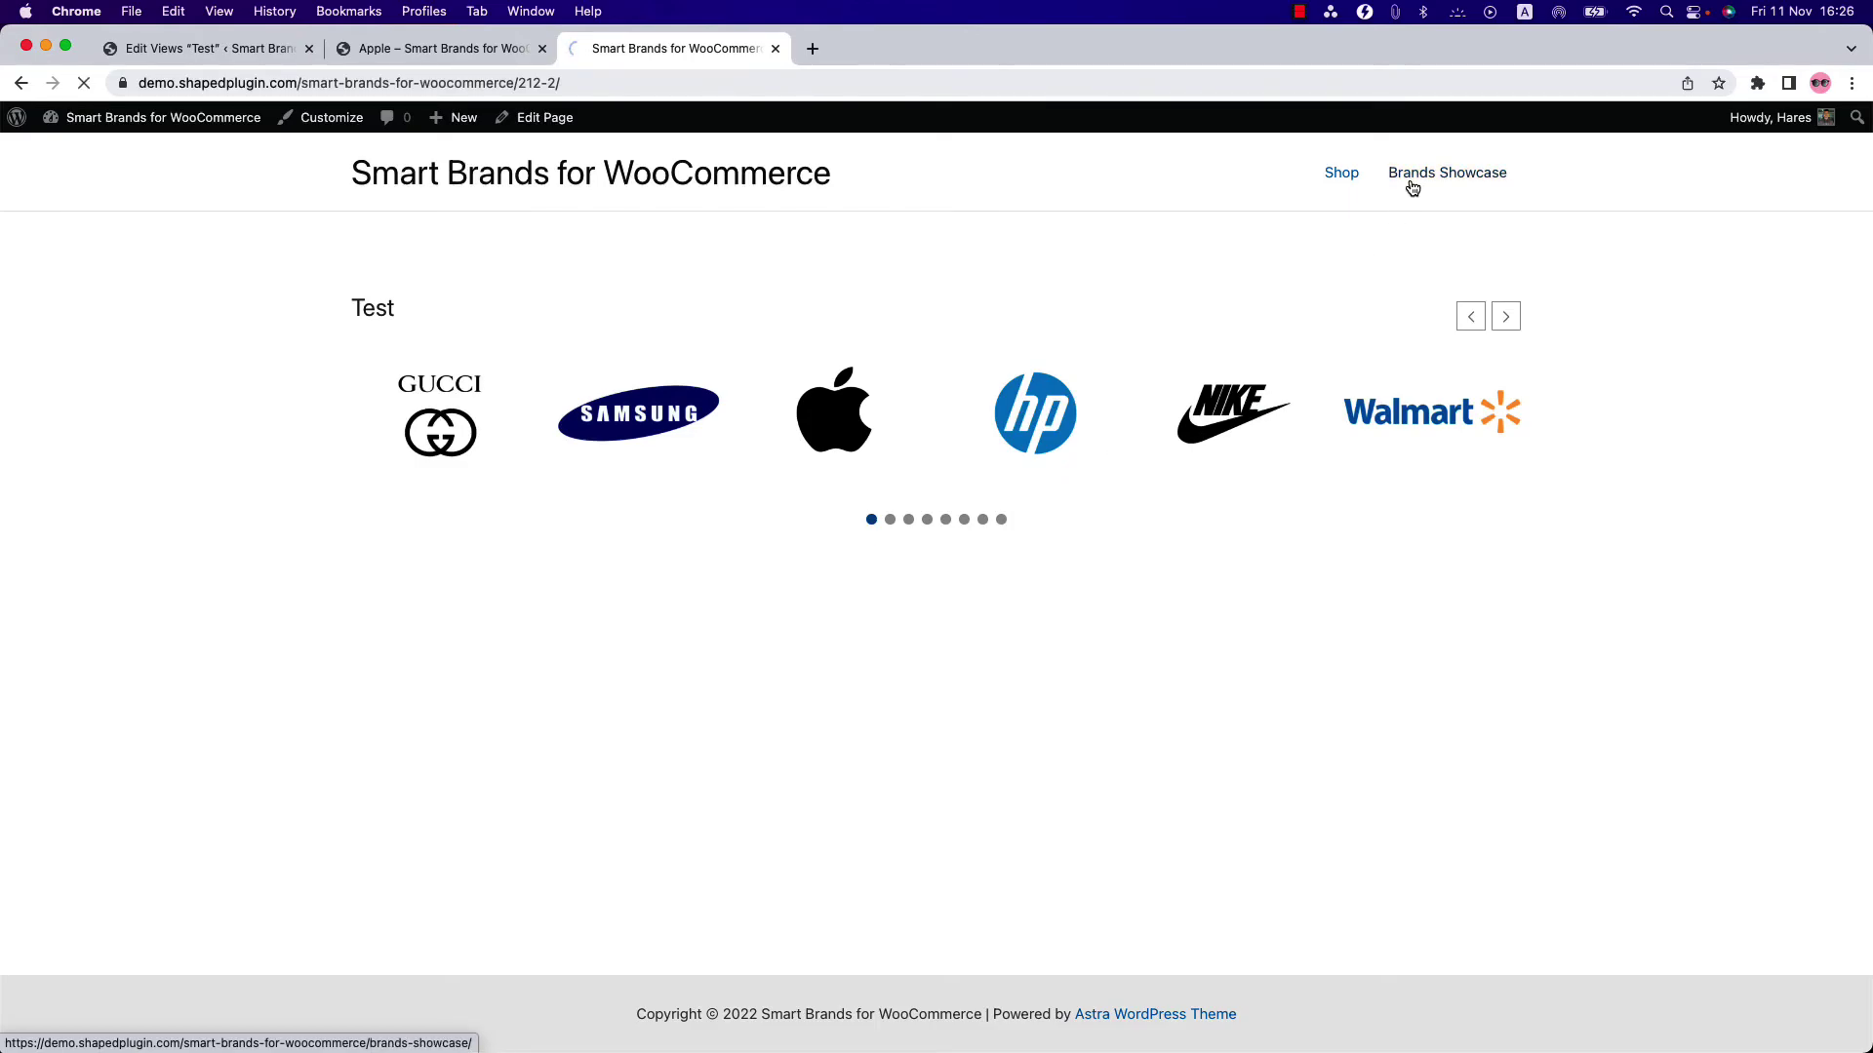
scroll(1141, 565, "down", 8)
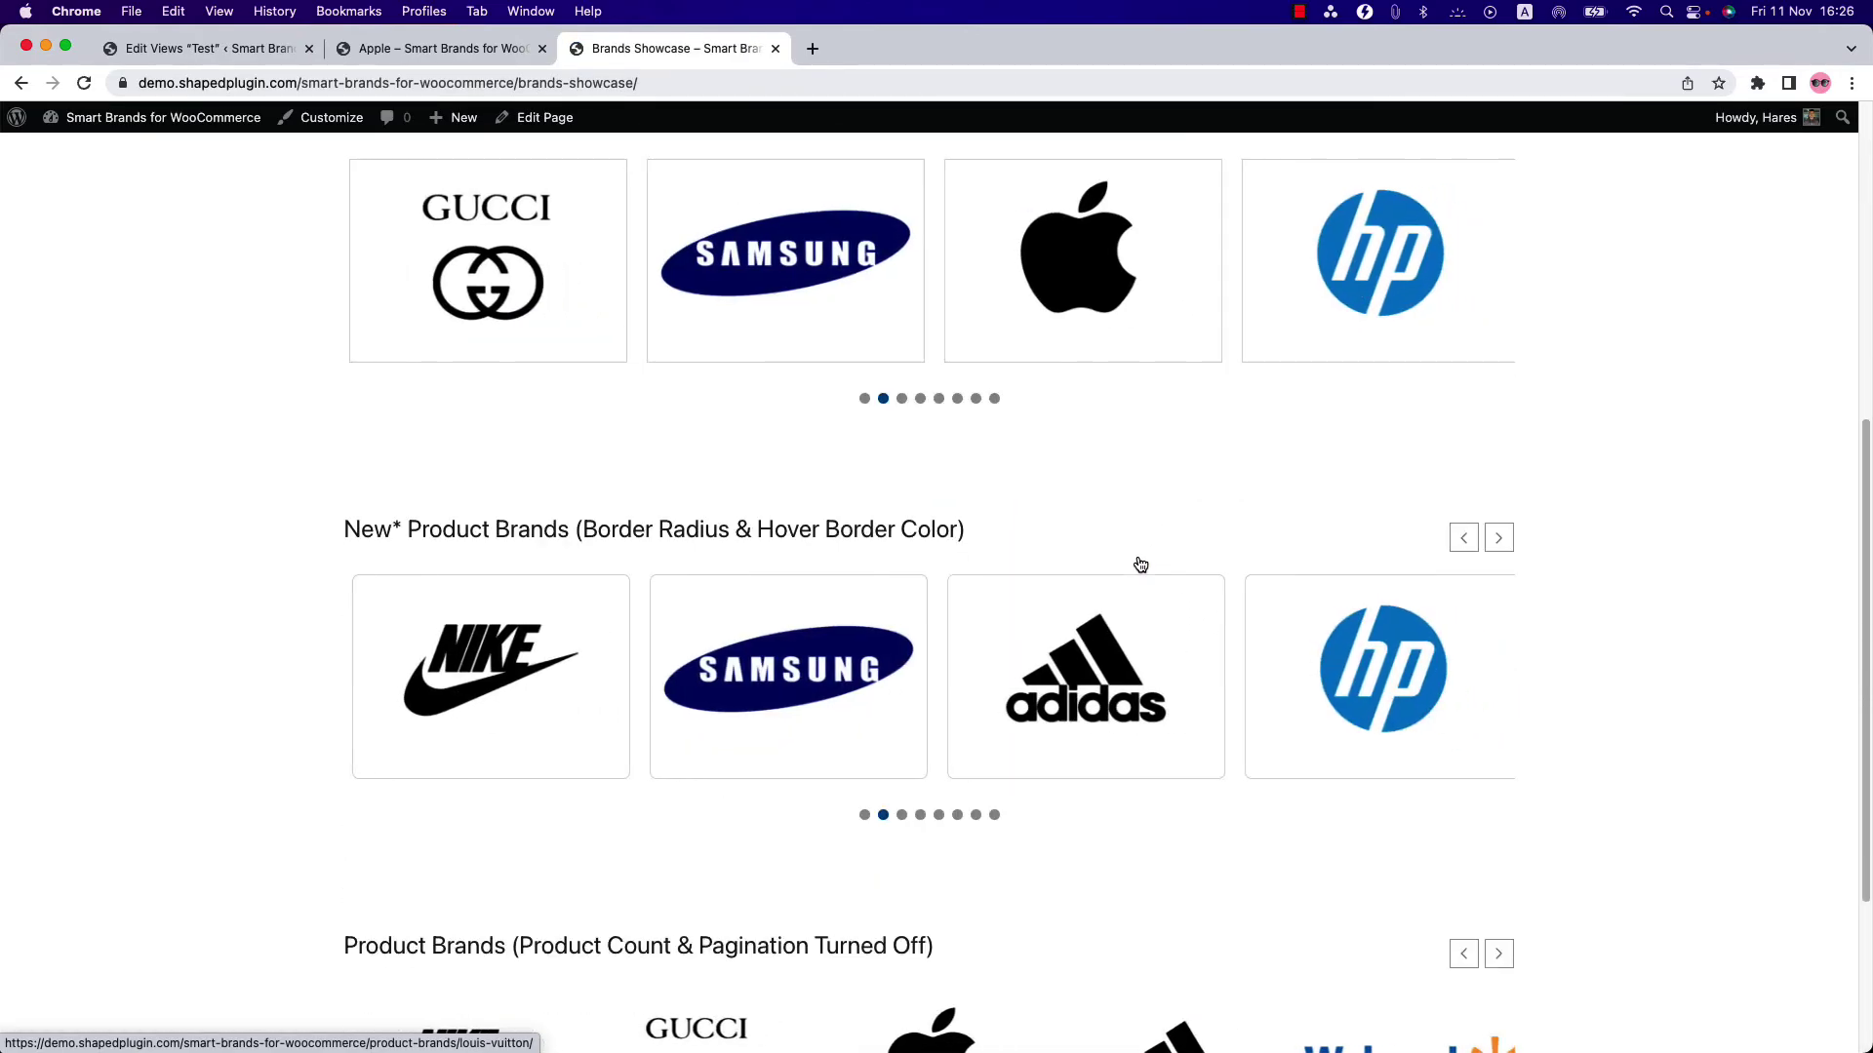
scroll(1142, 565, "down", 5)
scroll(1141, 565, "up", 5)
scroll(1141, 566, "up", 5)
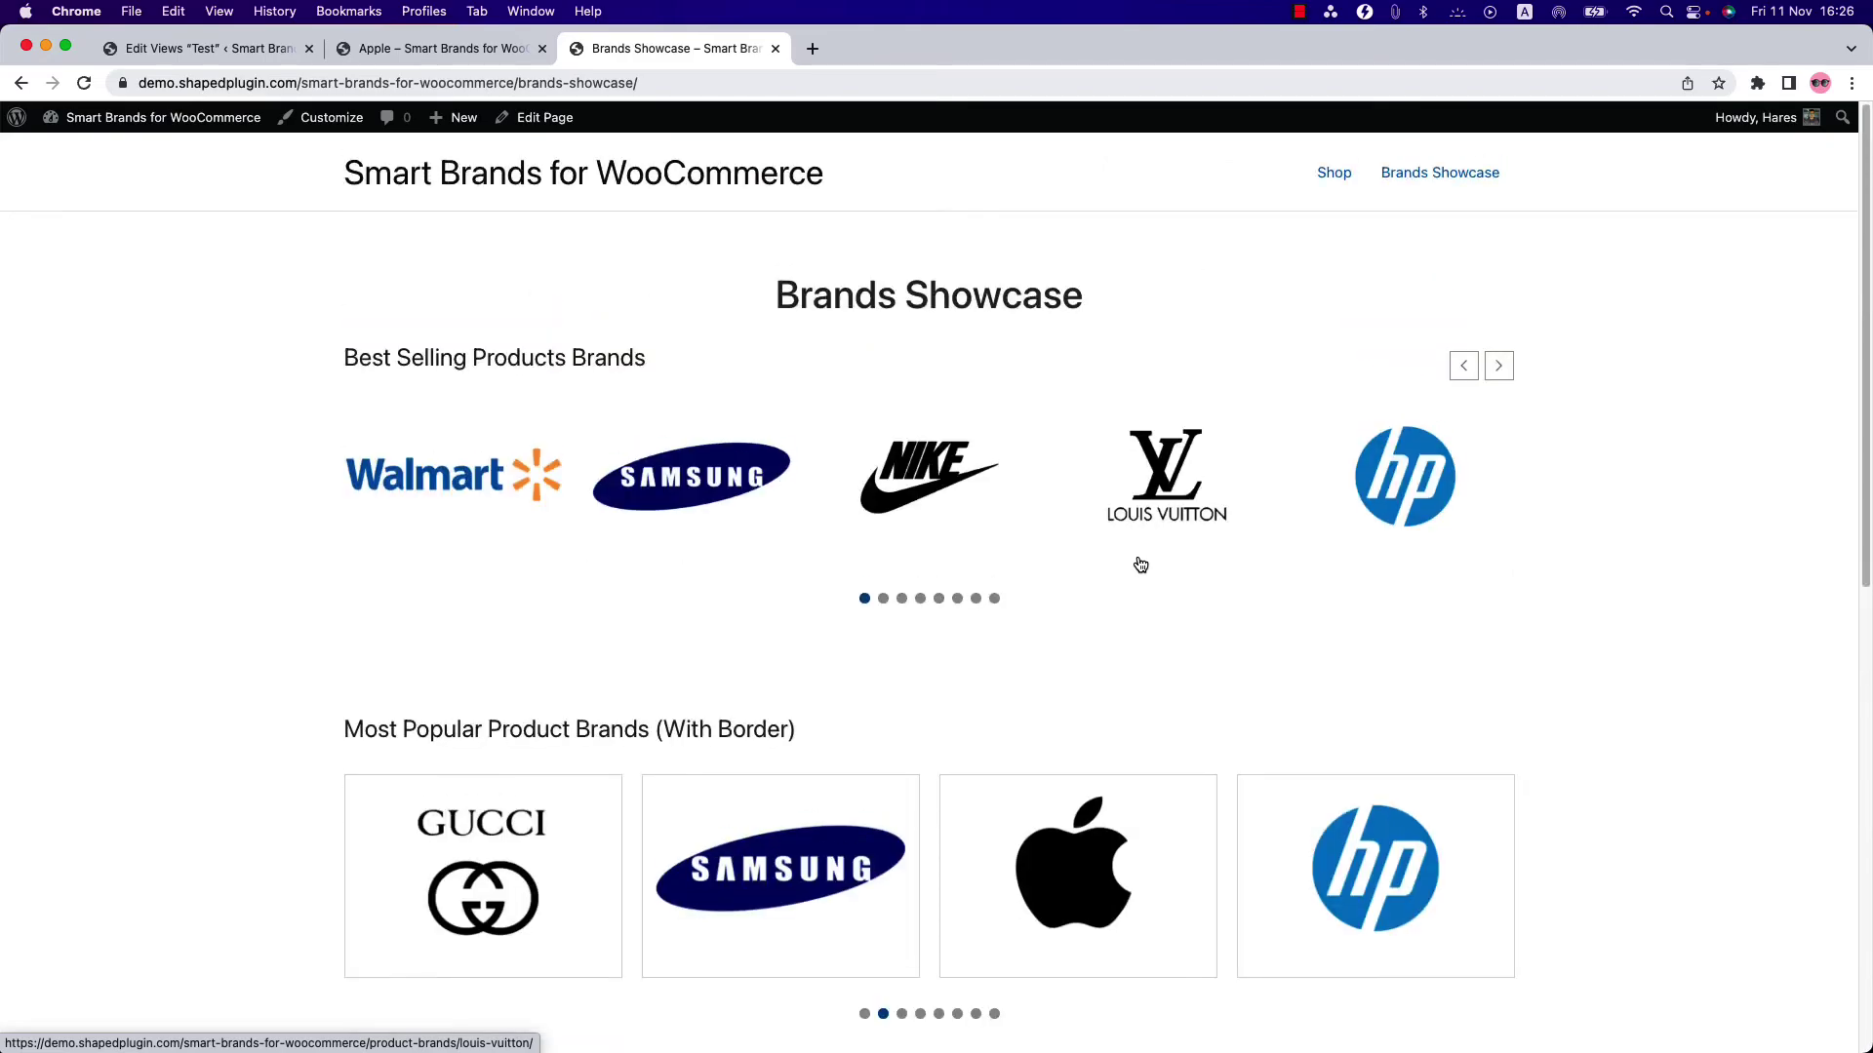
scroll(1141, 564, "down", 4)
scroll(1142, 565, "down", 5)
scroll(1142, 565, "down", 2)
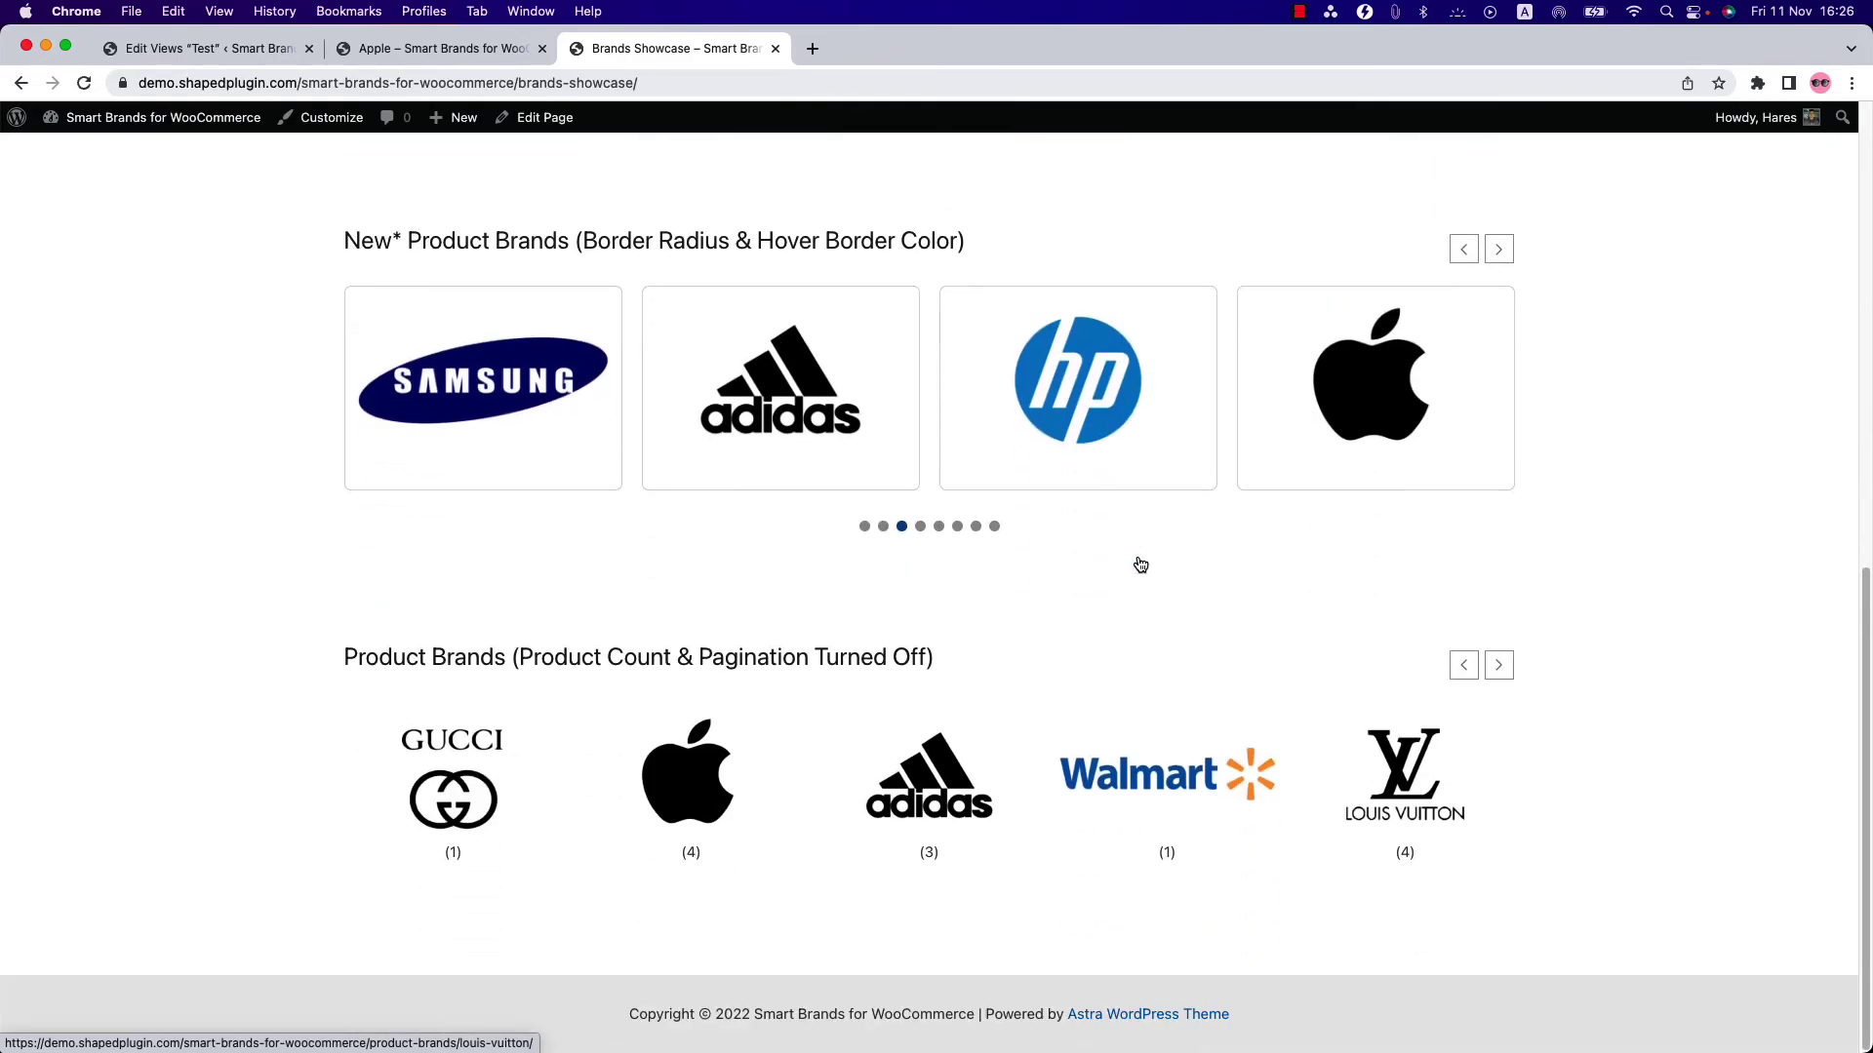
scroll(1140, 563, "up", 5)
scroll(1140, 563, "up", 5)
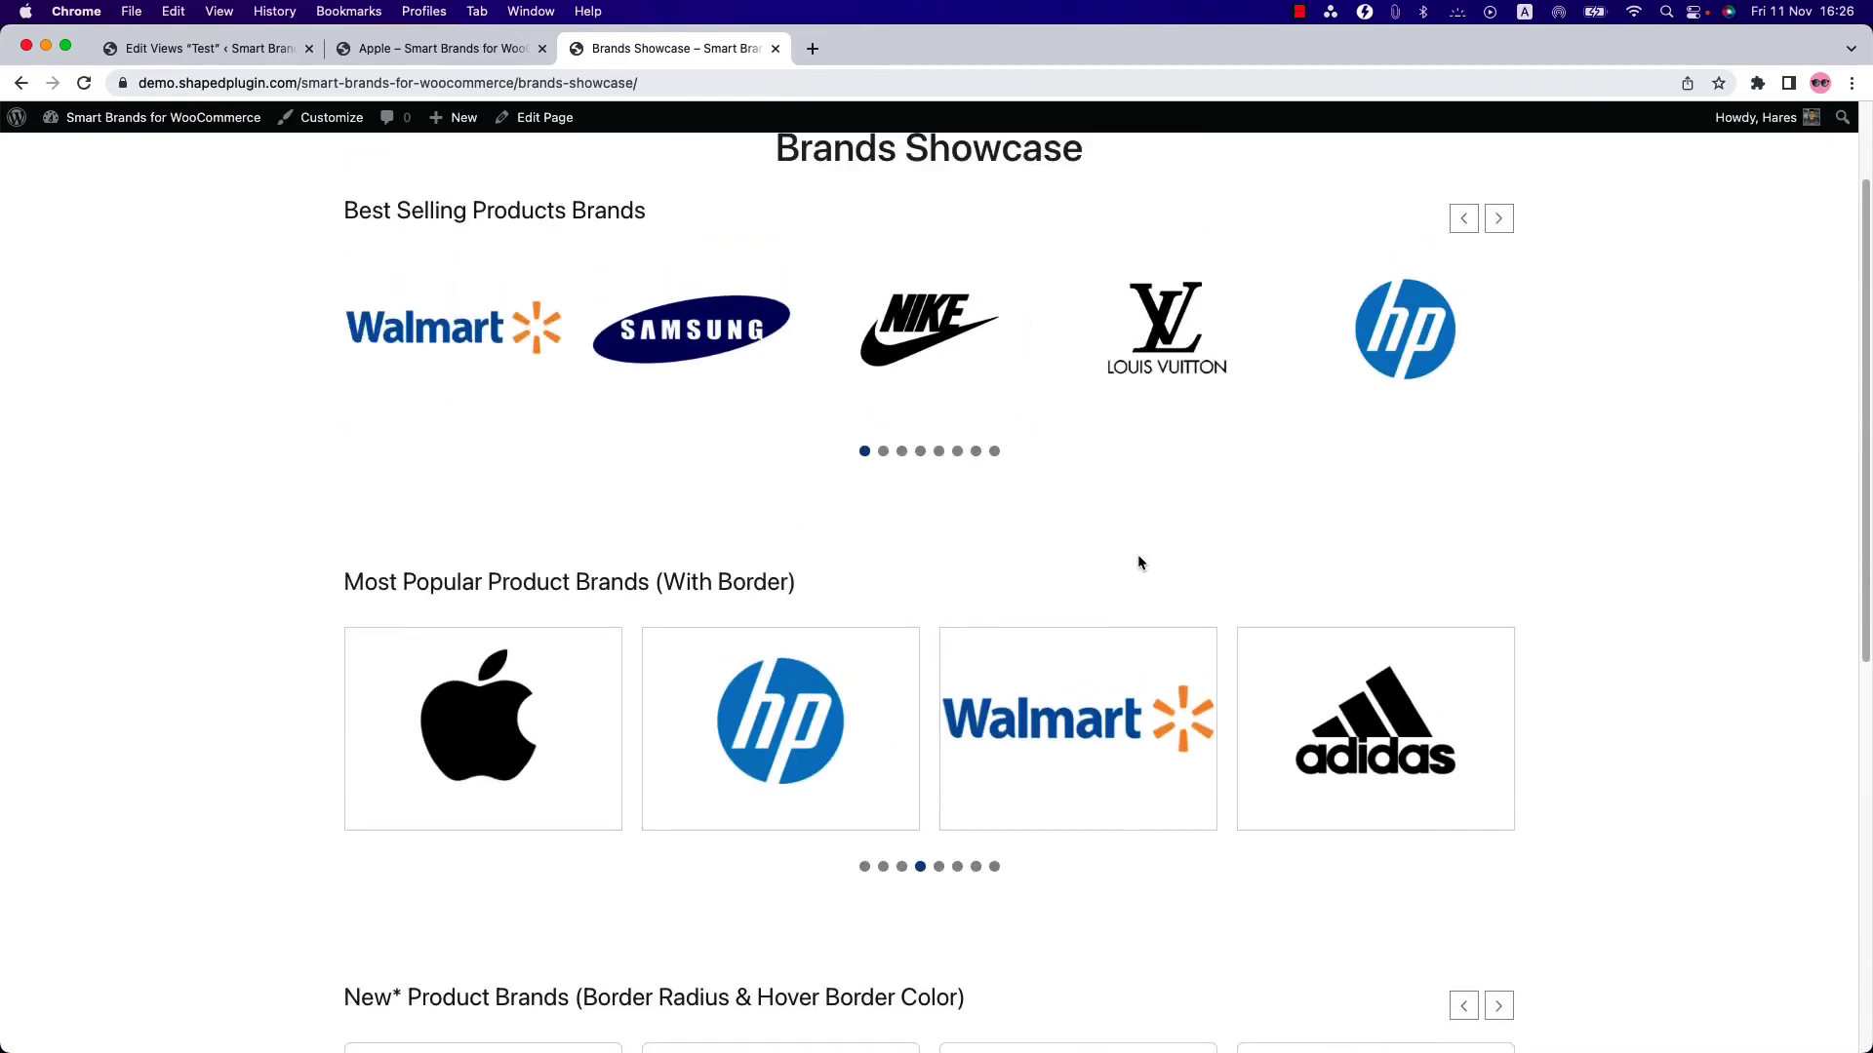
scroll(1140, 563, "up", 3)
left_click(250, 49)
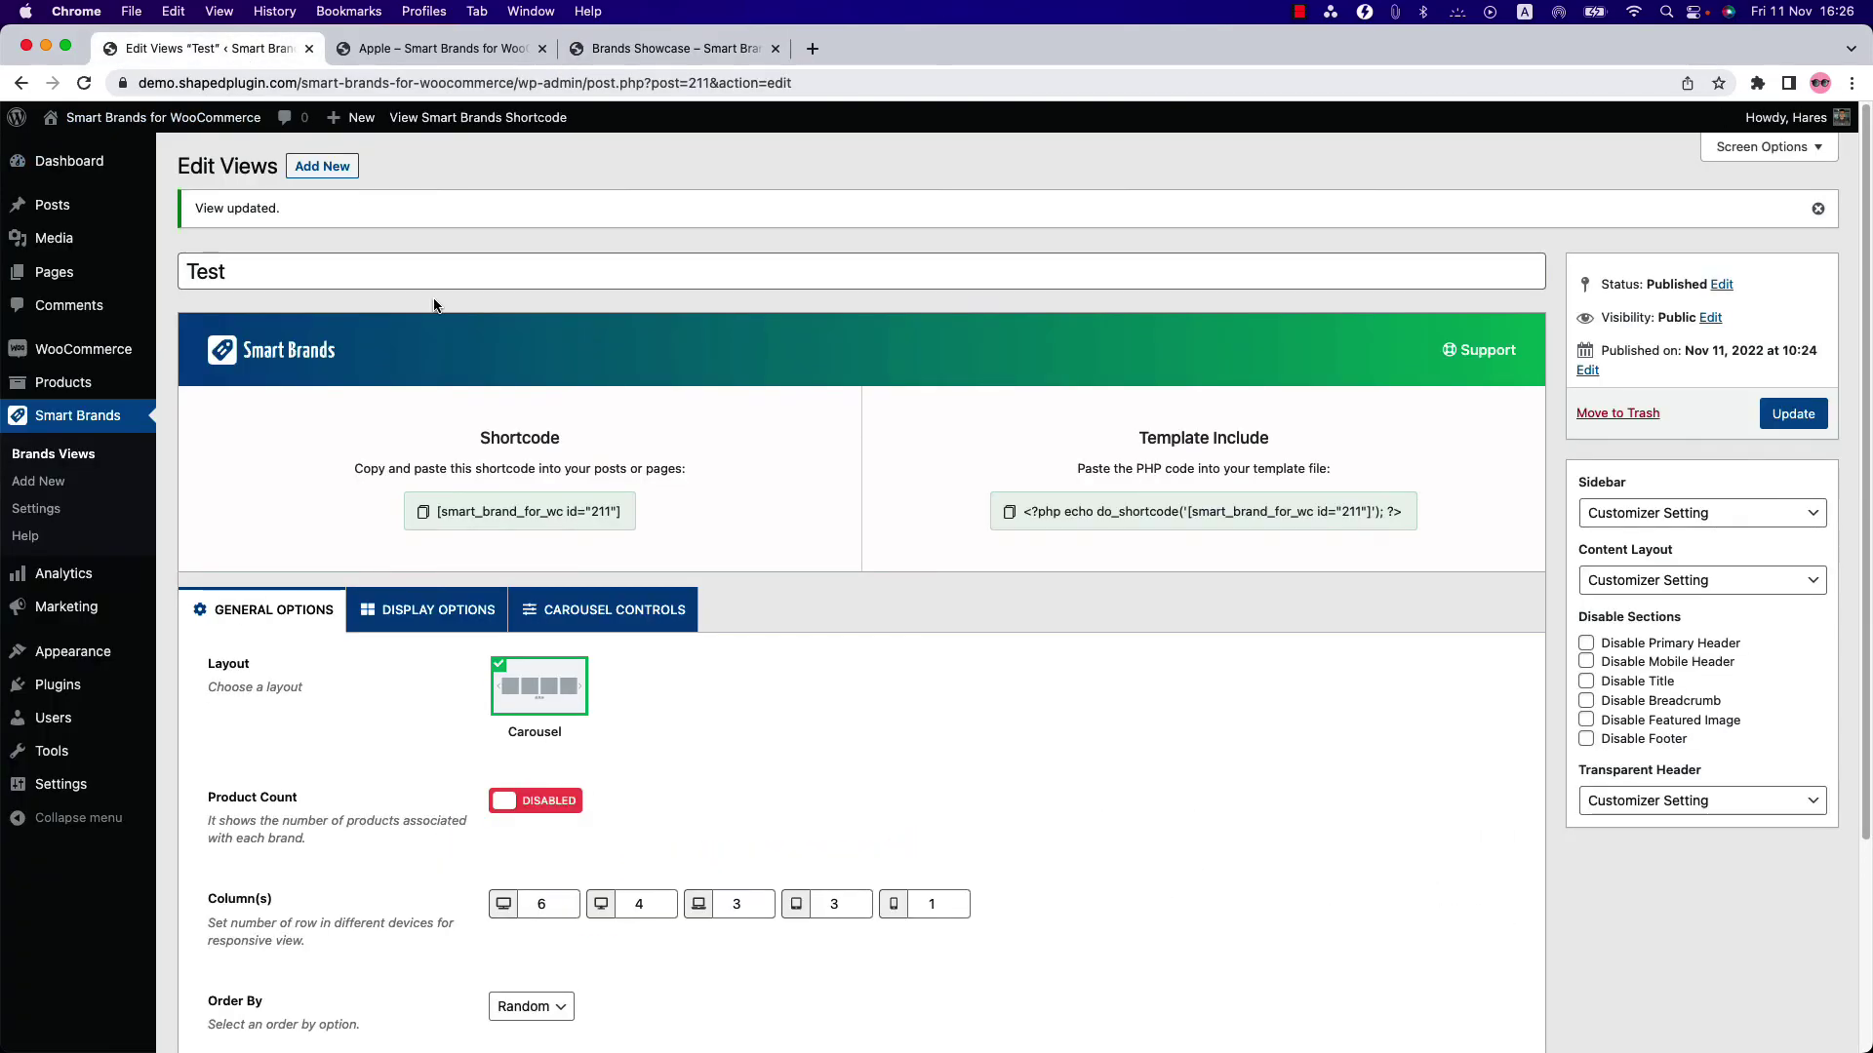